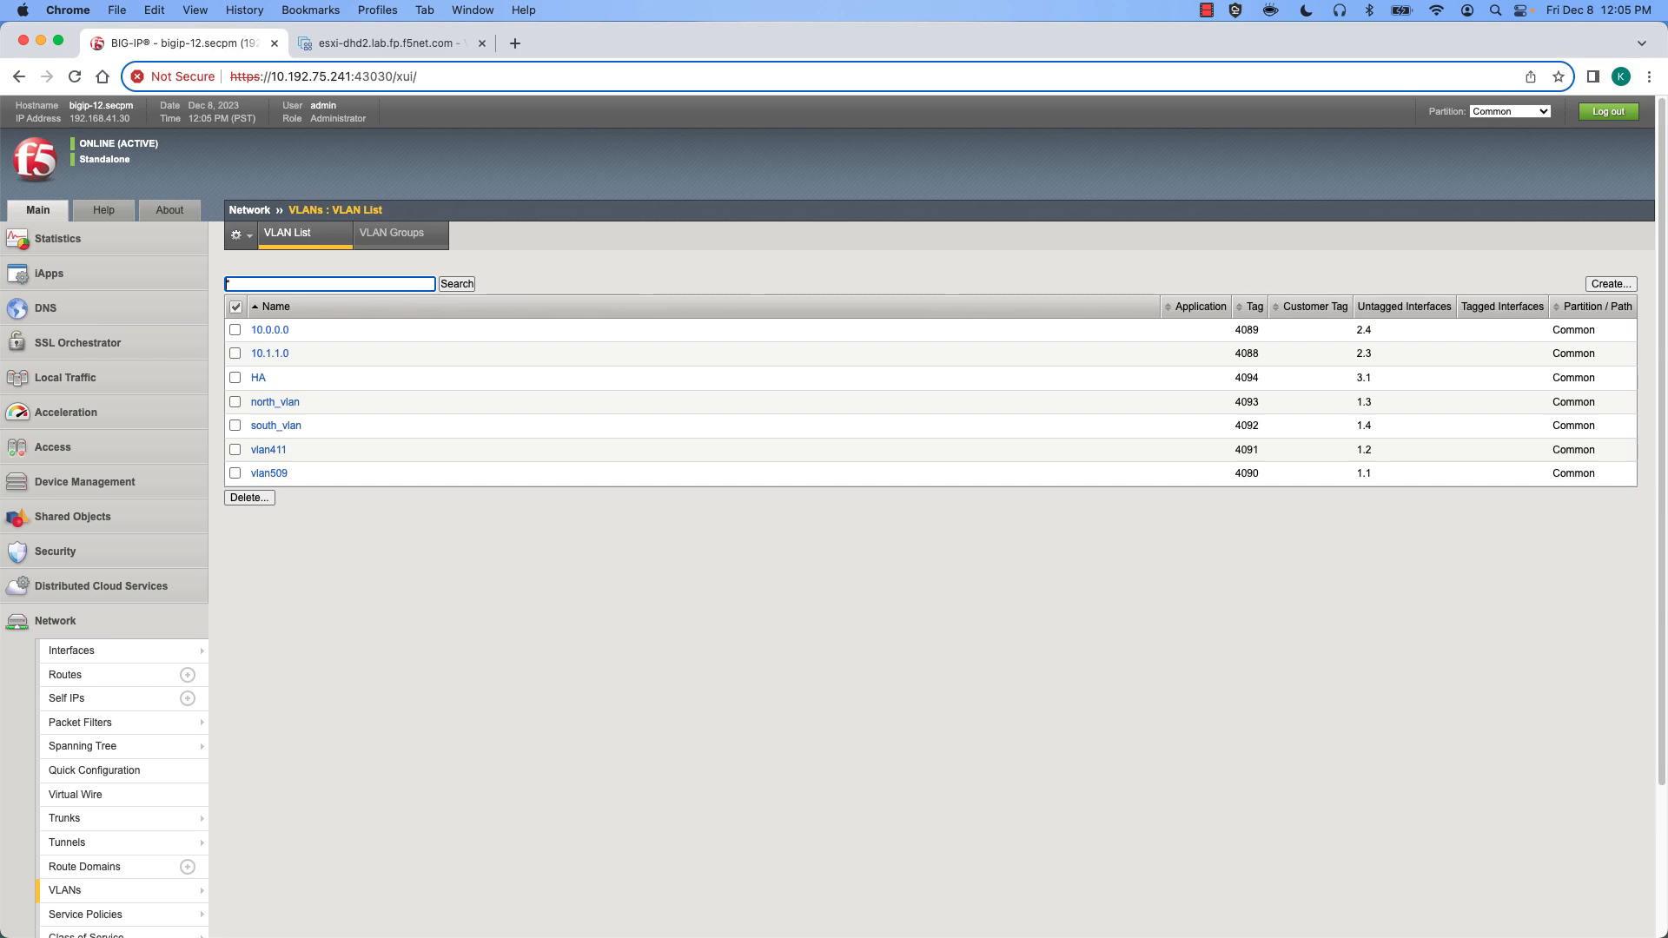
Open the BIG-IP list of self IPs to review the addresses assigned to the VLANs
{"action": "left_click", "coordinate": [954, 628]}
{"action": "left_click", "coordinate": [112, 702]}
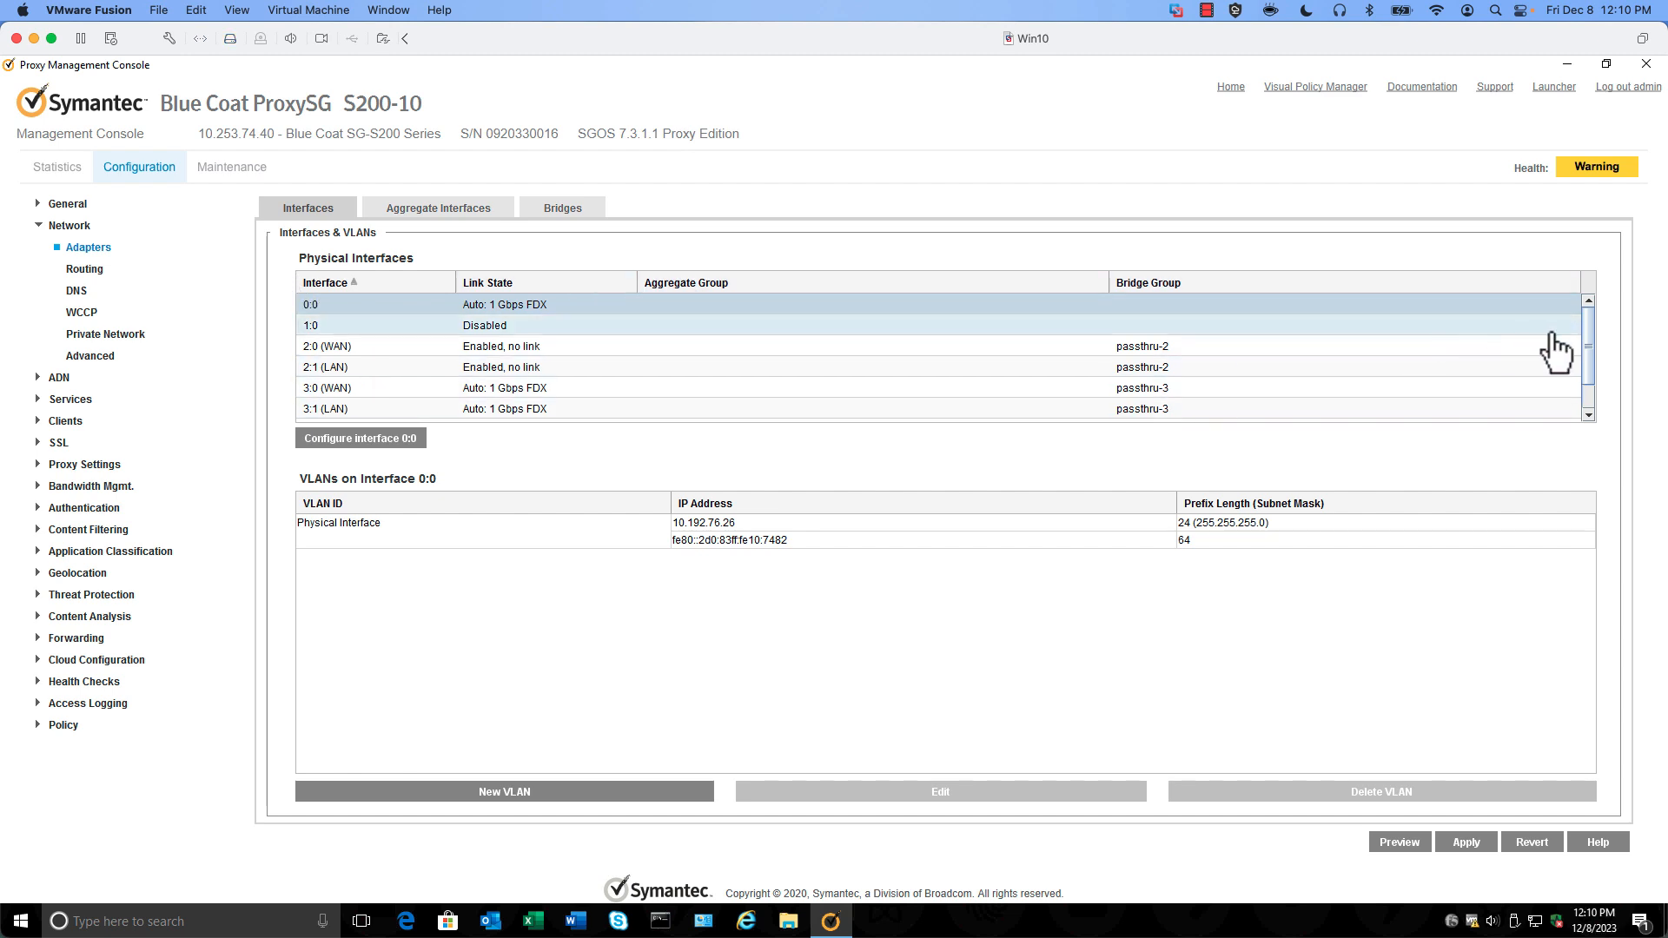
On the Blue Coat ProxySG console, inspect the native VLAN IP settings of interface 3:0 and the routing gateways
{"action": "left_click", "coordinate": [410, 387]}
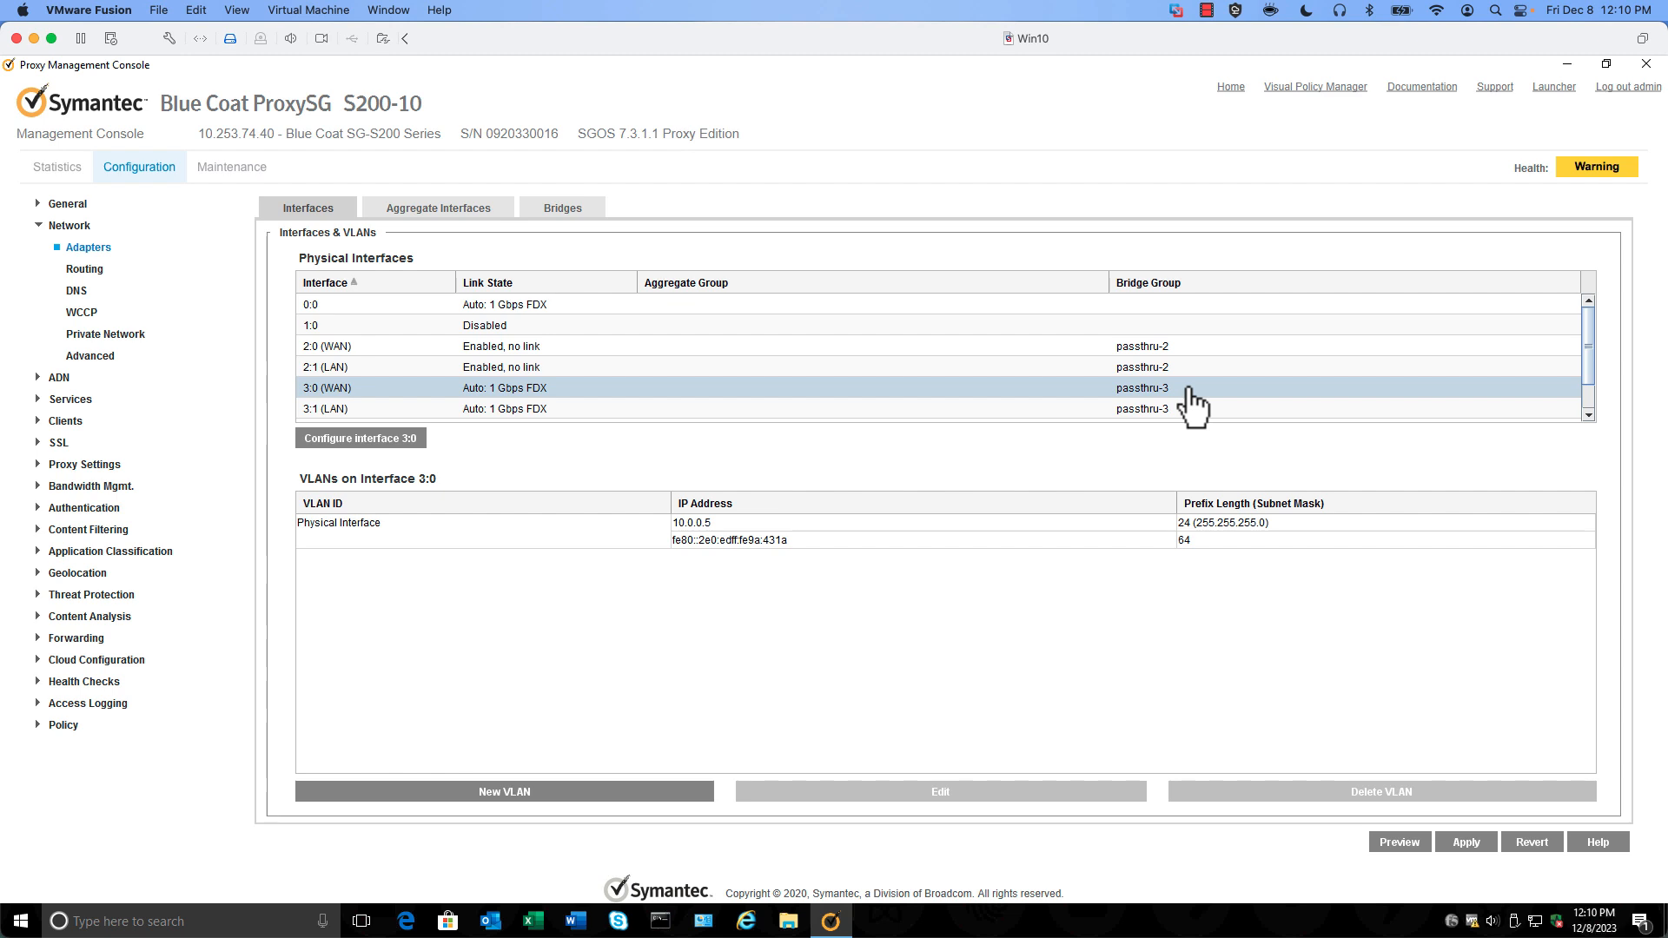
{"action": "left_click", "coordinate": [722, 529]}
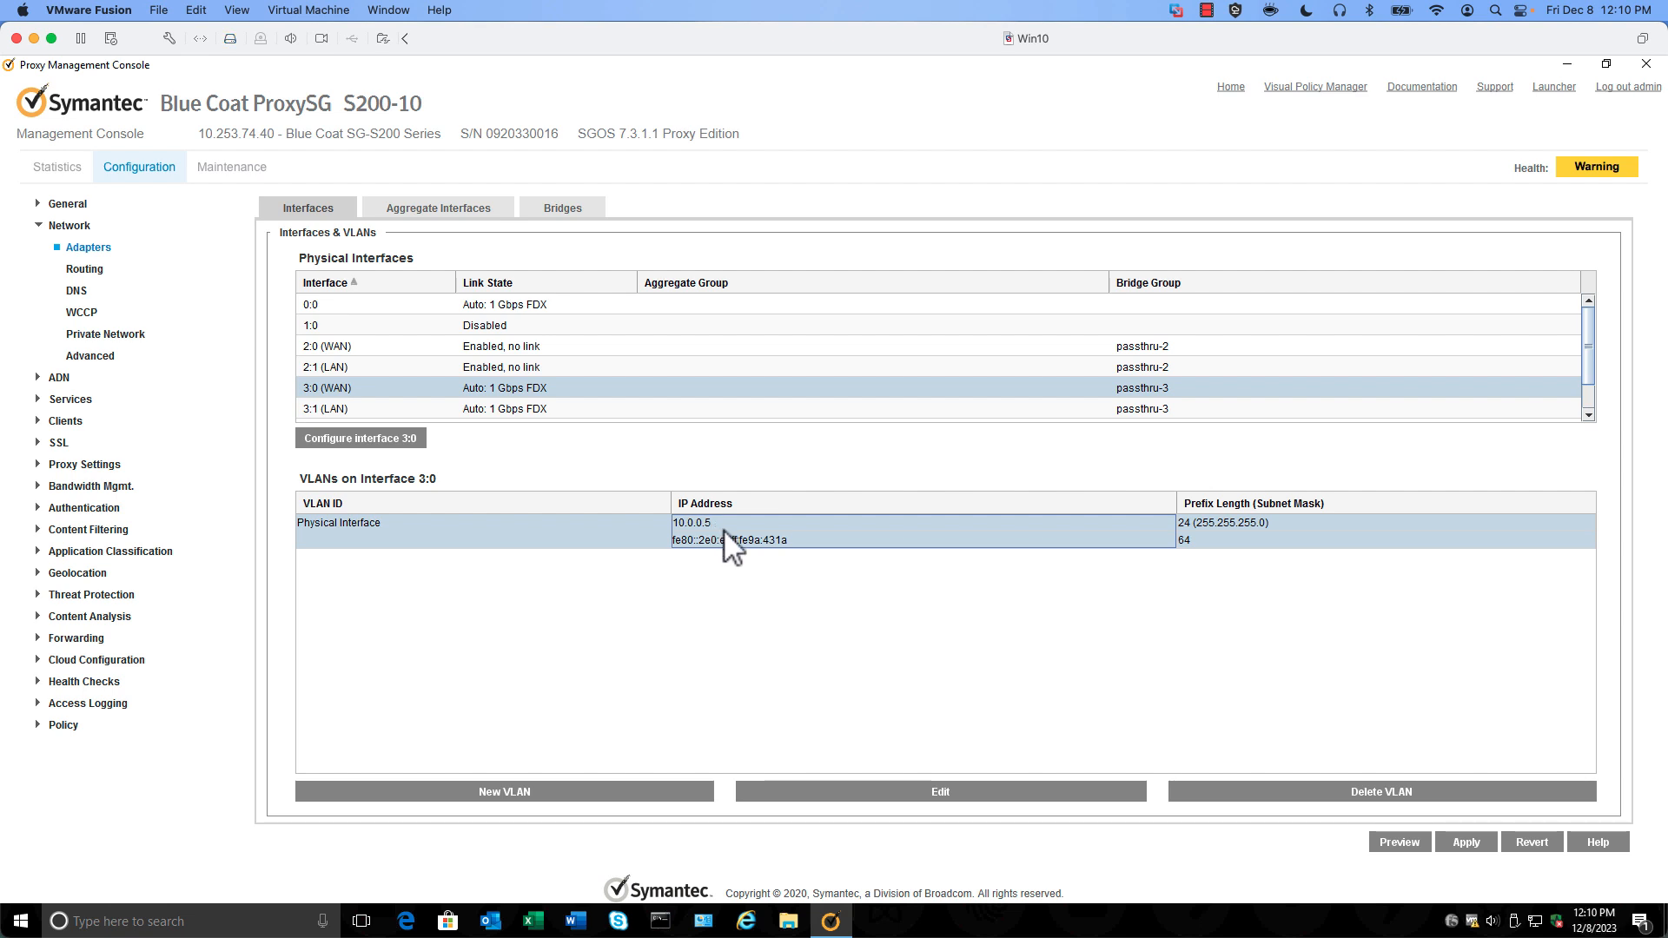
{"action": "left_click", "coordinate": [968, 793]}
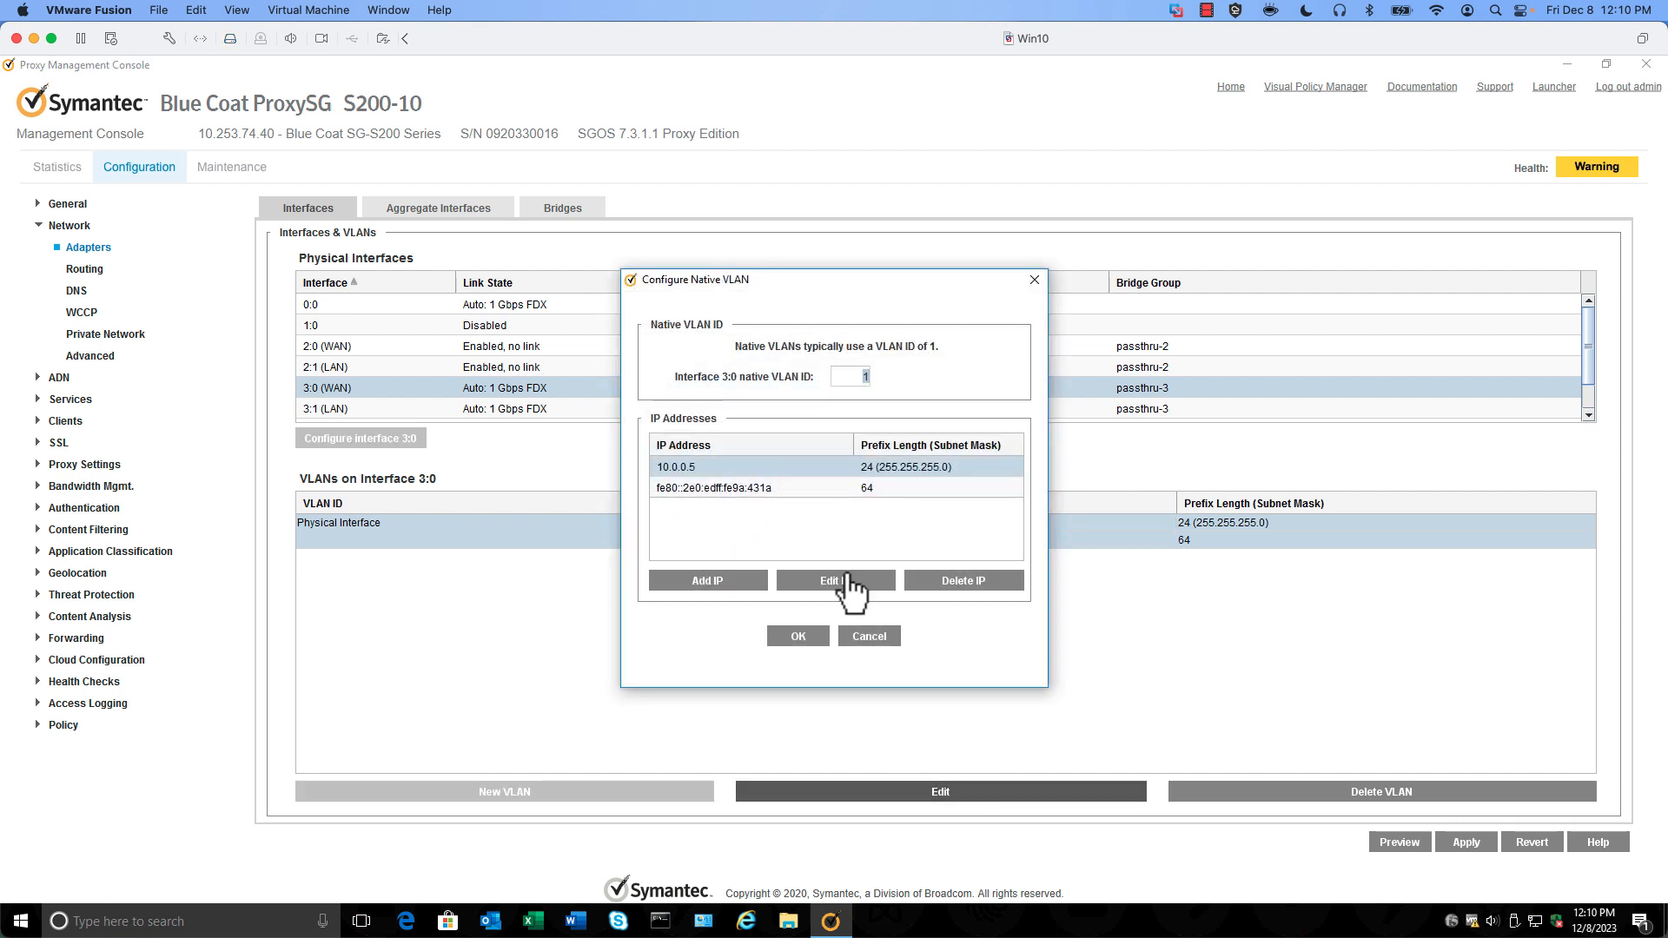
{"action": "left_click", "coordinate": [869, 638]}
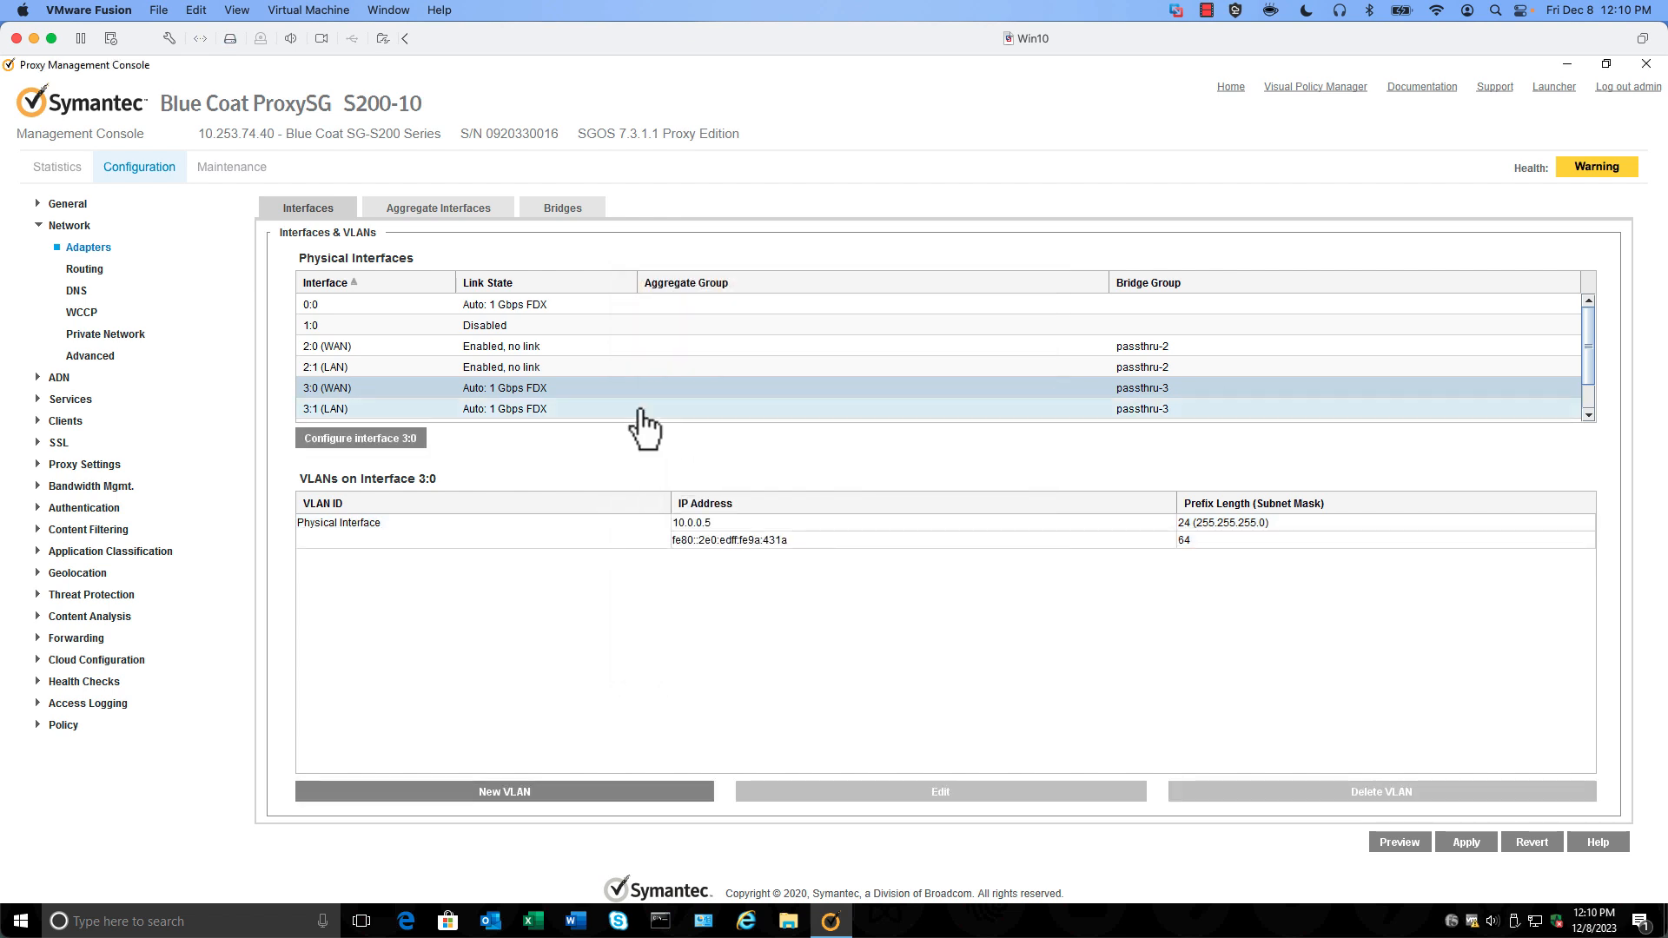
{"action": "left_click", "coordinate": [85, 270]}
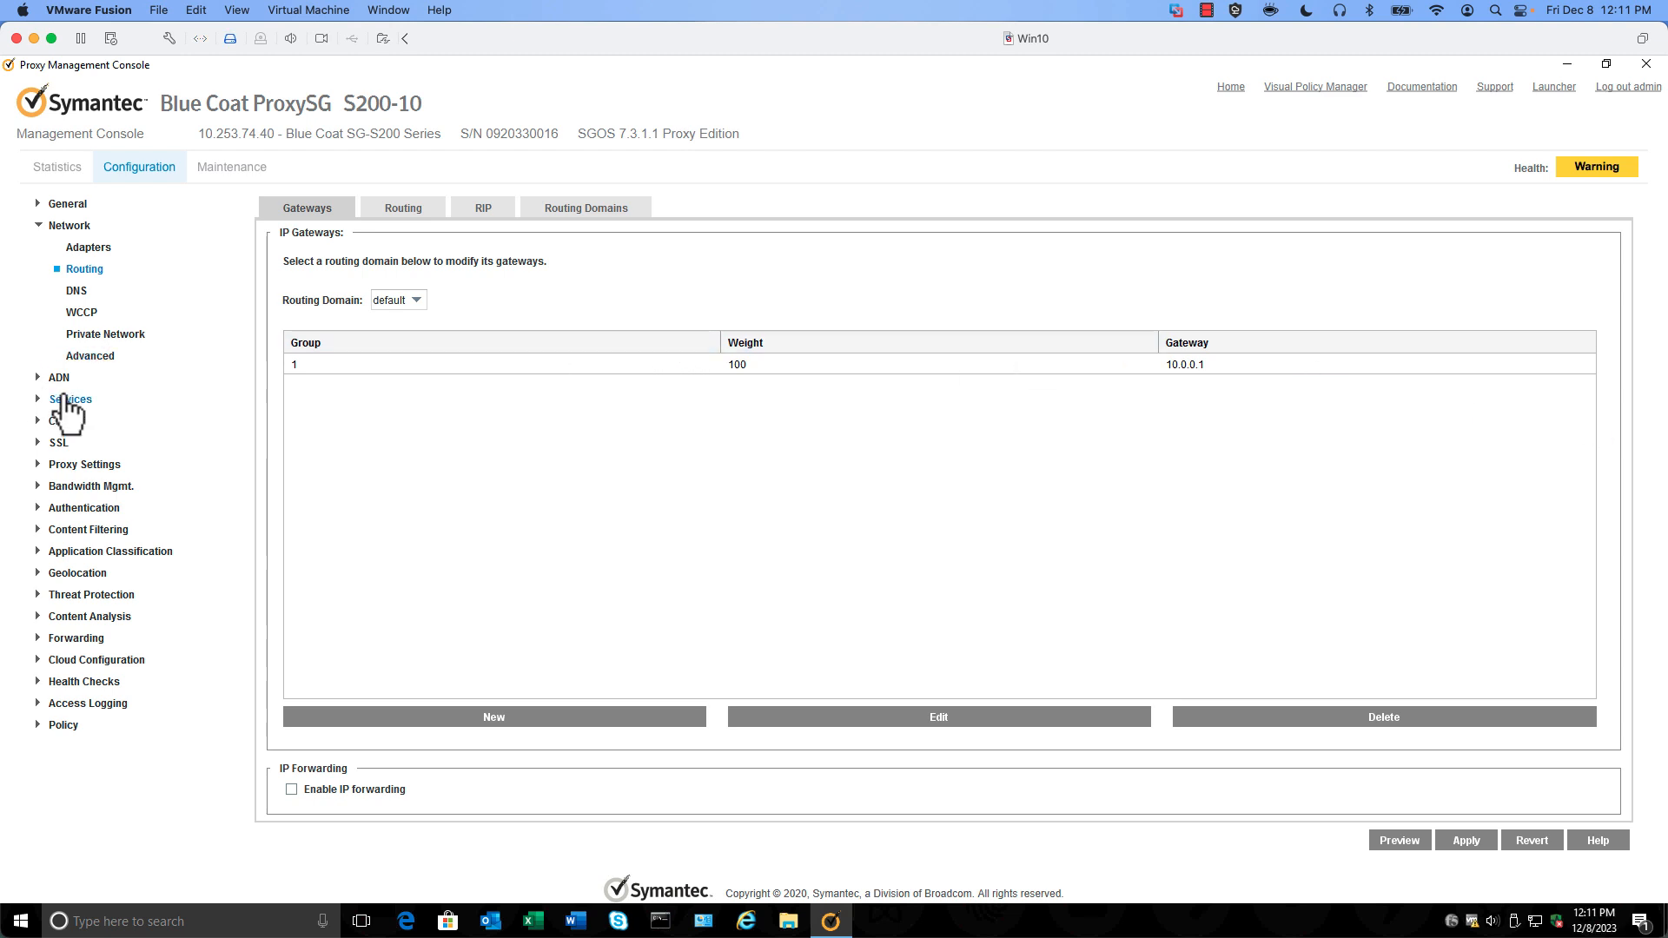
Examine the intercept and bypass settings in the Standard proxy services group, including the Internal HTTP entry for 172.16.0.0/12:80
{"action": "left_click", "coordinate": [37, 399]}
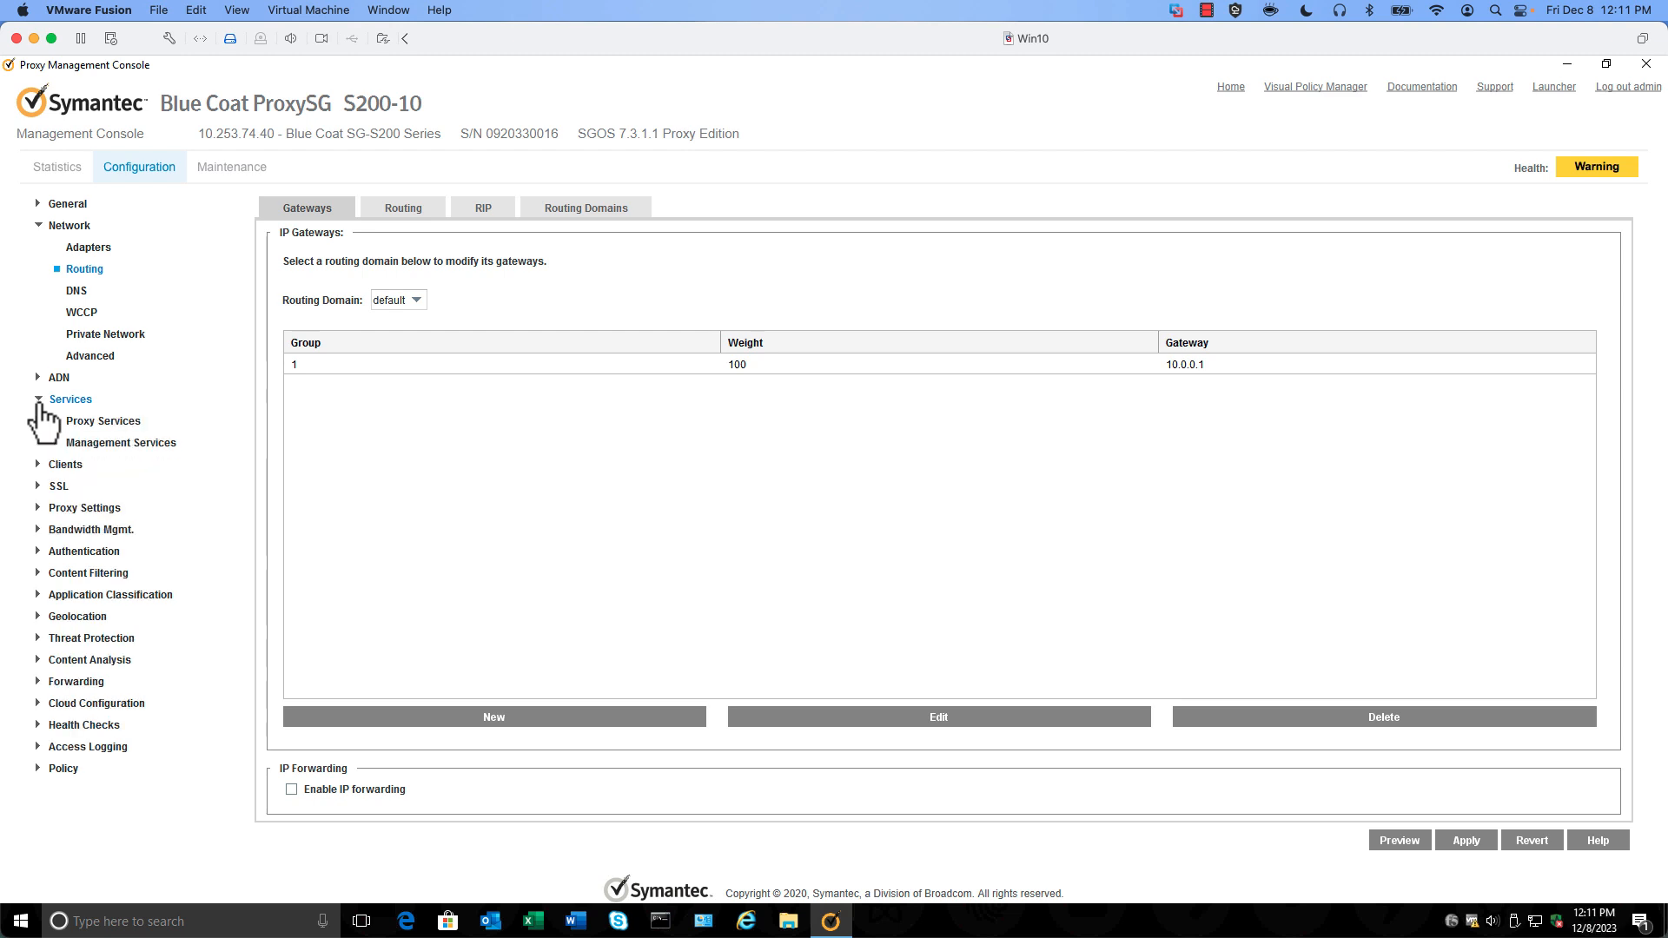
{"action": "left_click", "coordinate": [94, 423]}
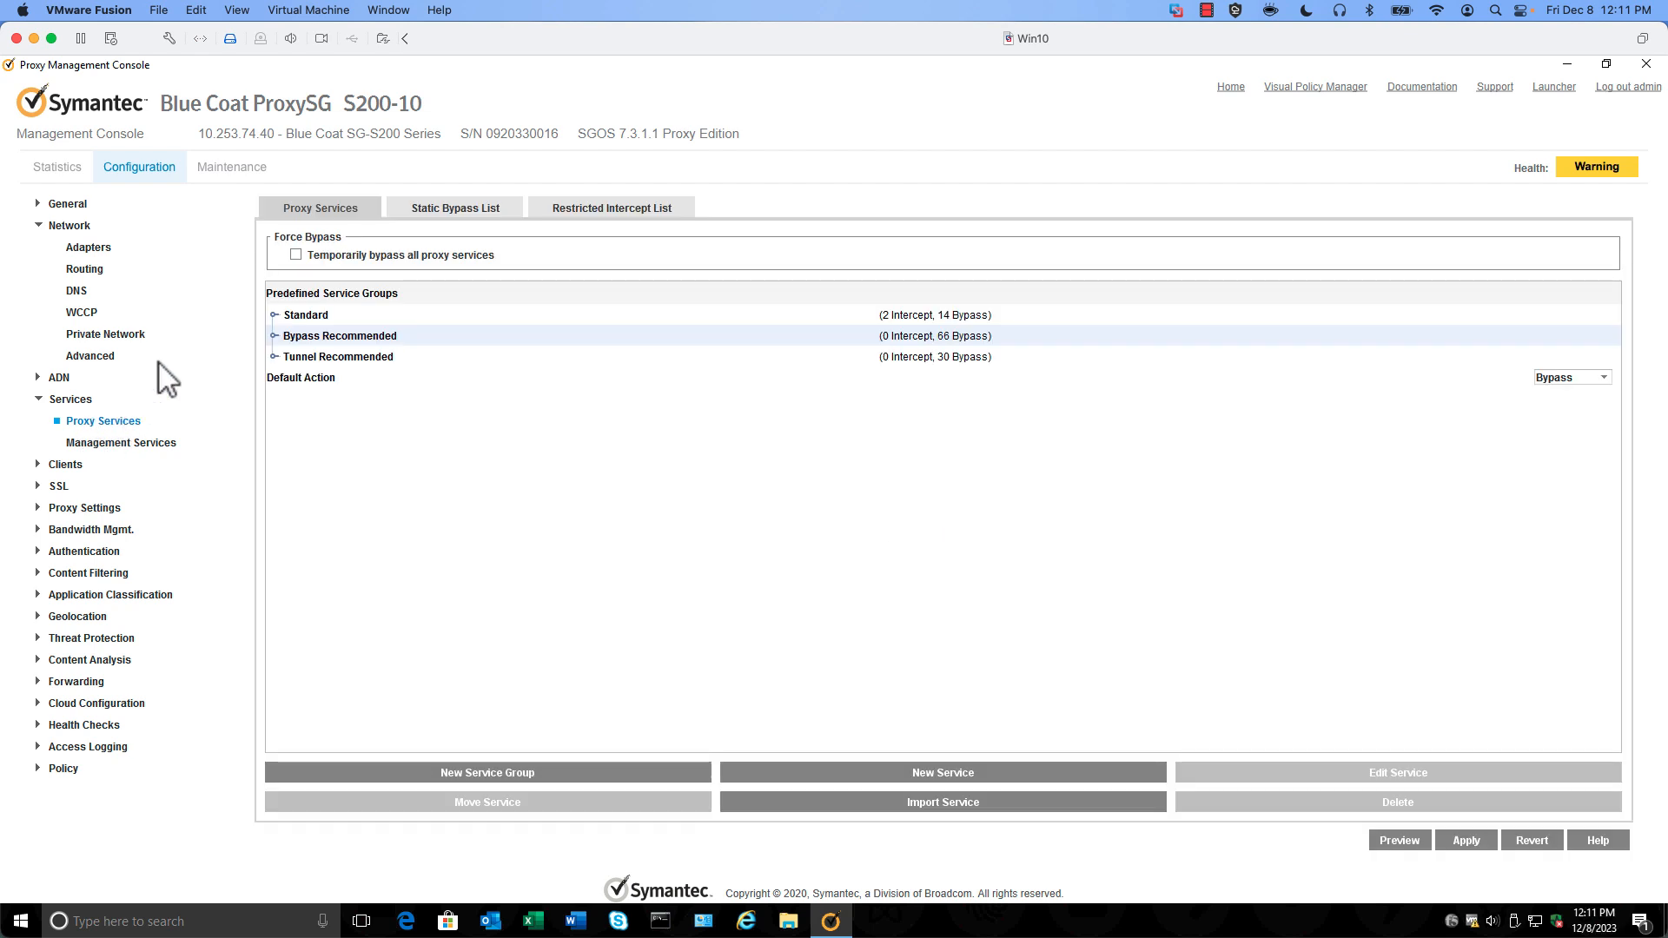
{"action": "left_click", "coordinate": [274, 314]}
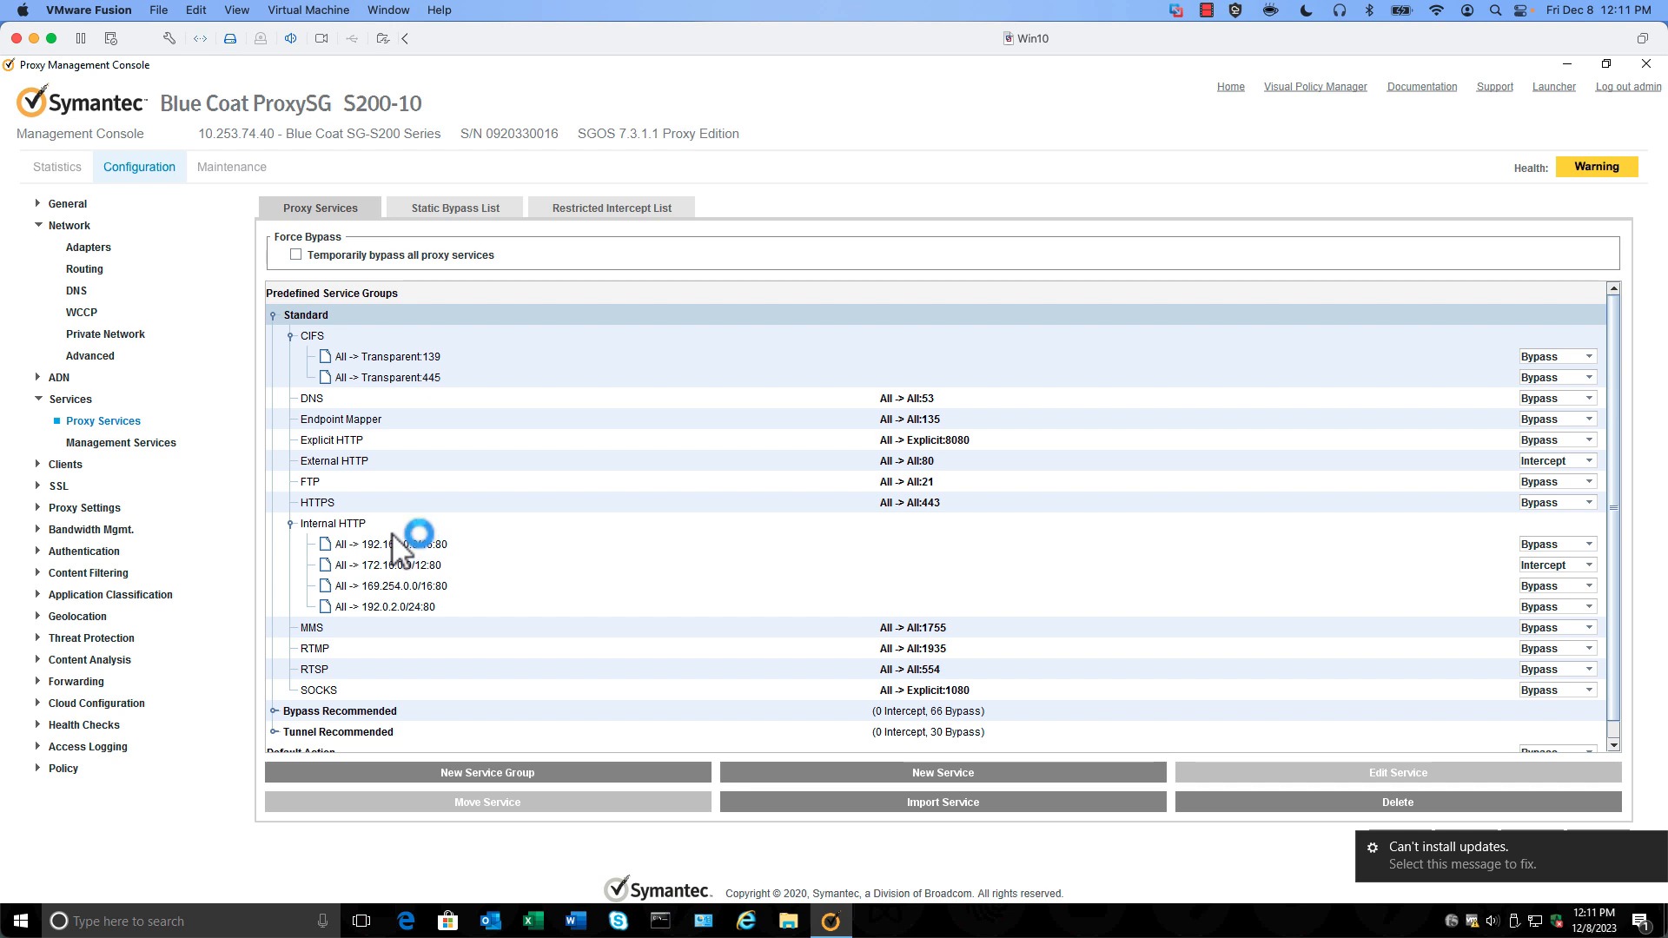
{"action": "left_click", "coordinate": [426, 570]}
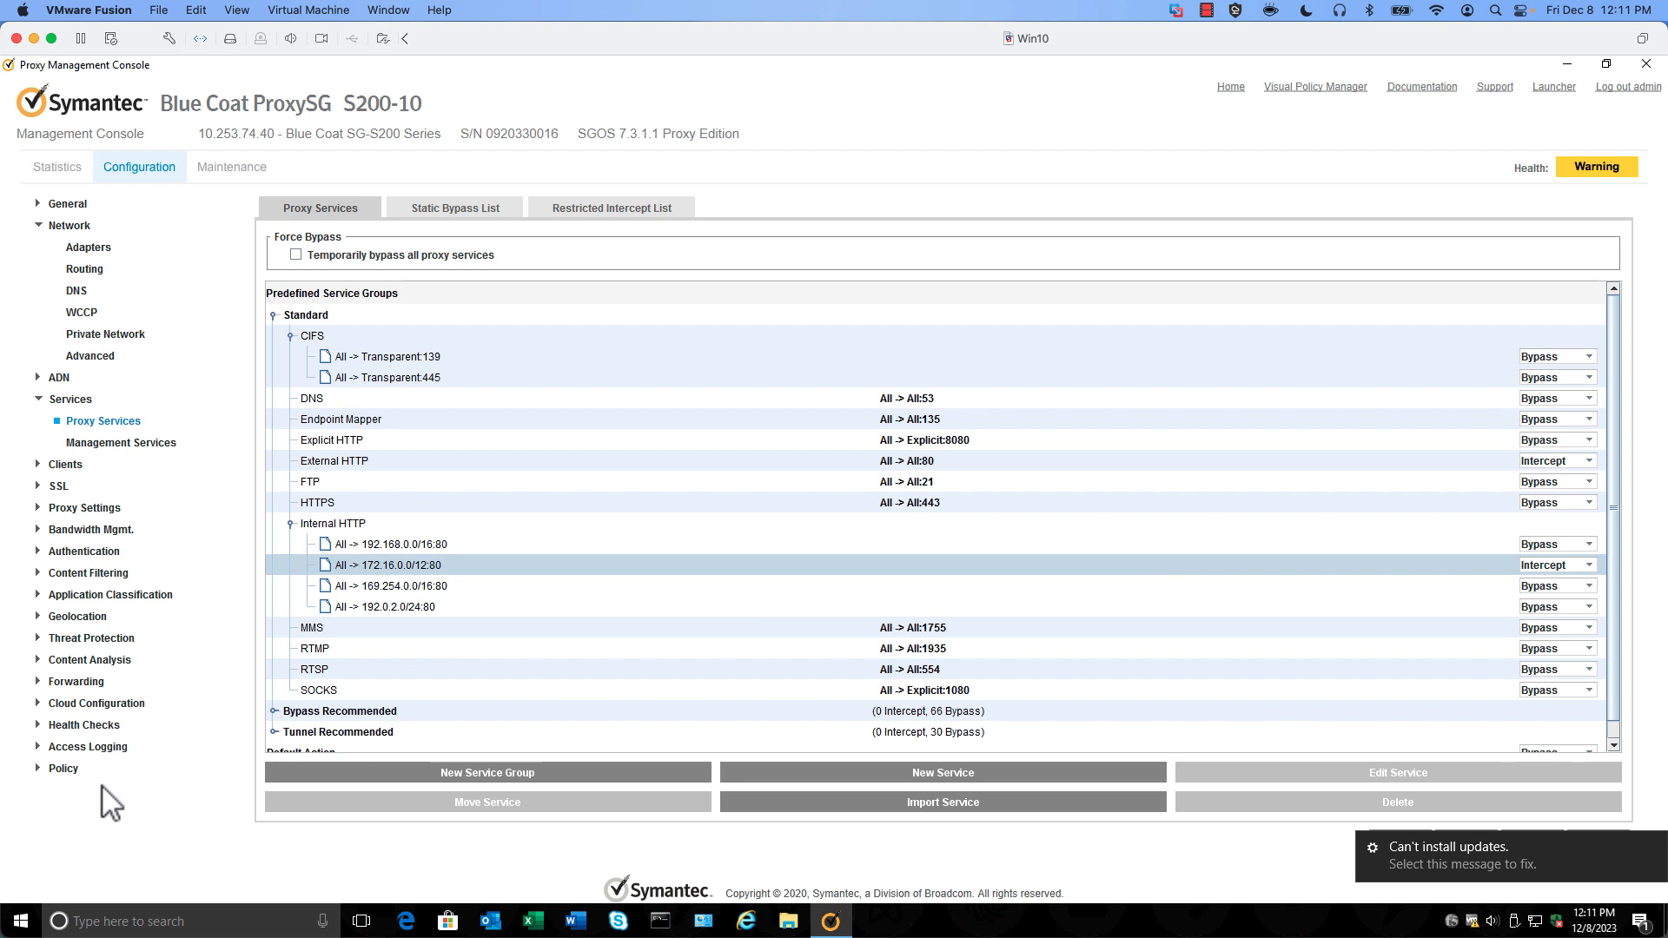
Review the default proxy policy and the Visual Policy Manager page, and open the proxy settings
{"action": "left_click", "coordinate": [68, 770]}
{"action": "left_click", "coordinate": [80, 791]}
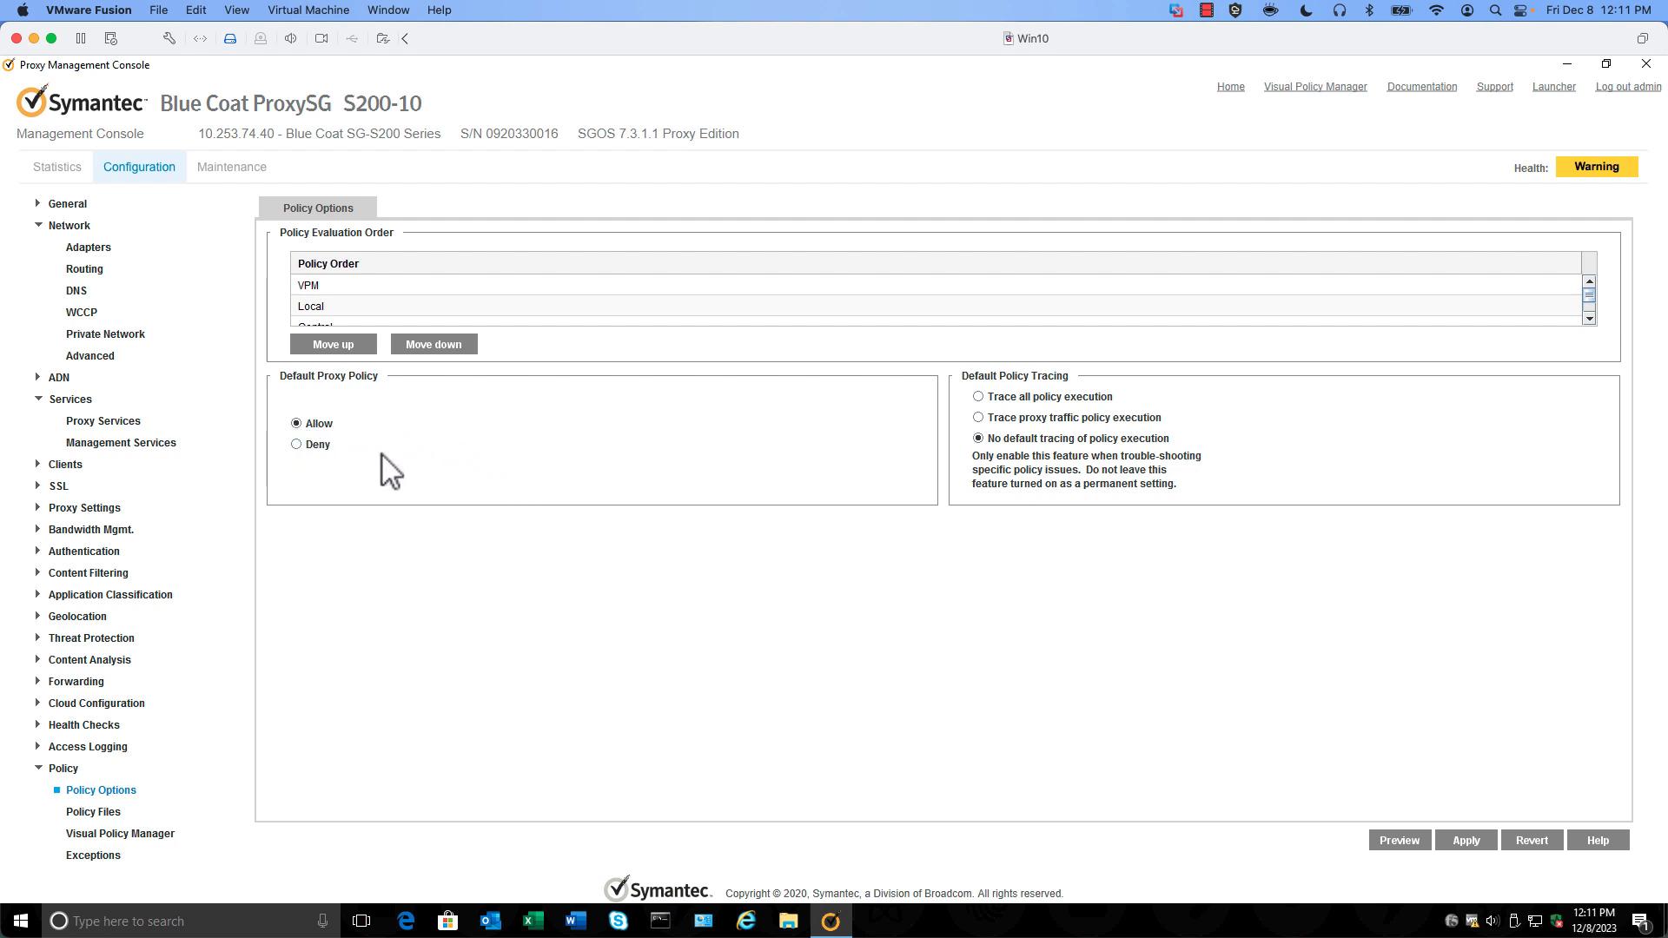
{"action": "left_click", "coordinate": [139, 835]}
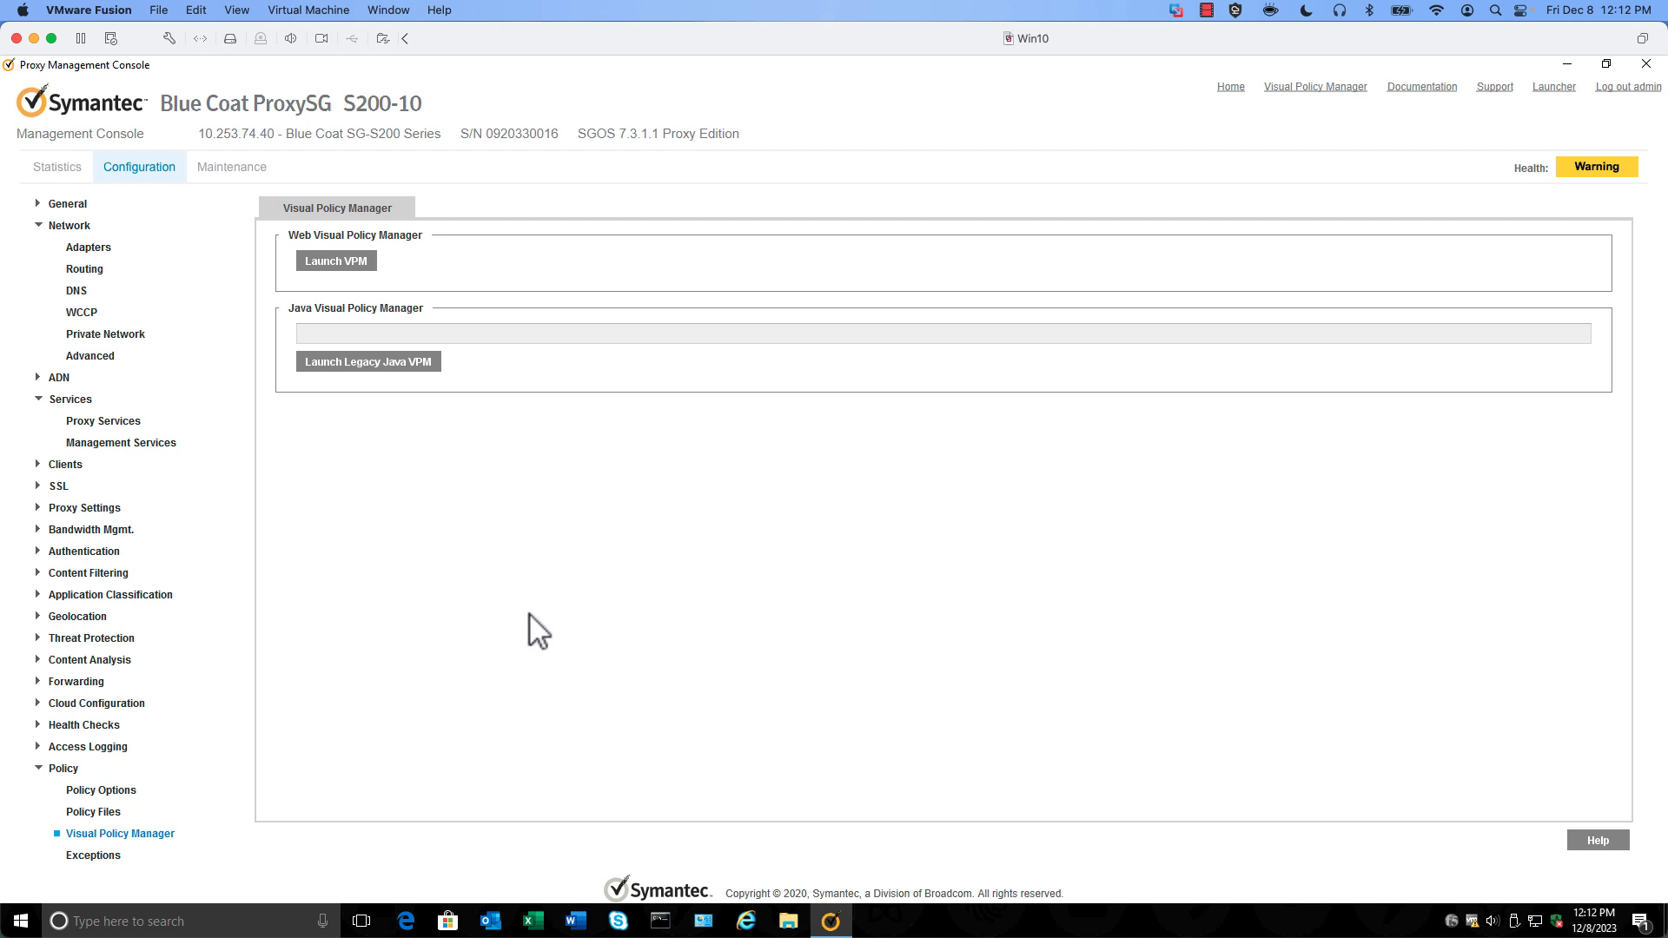
{"action": "left_click", "coordinate": [86, 511]}
{"action": "left_click", "coordinate": [87, 530]}
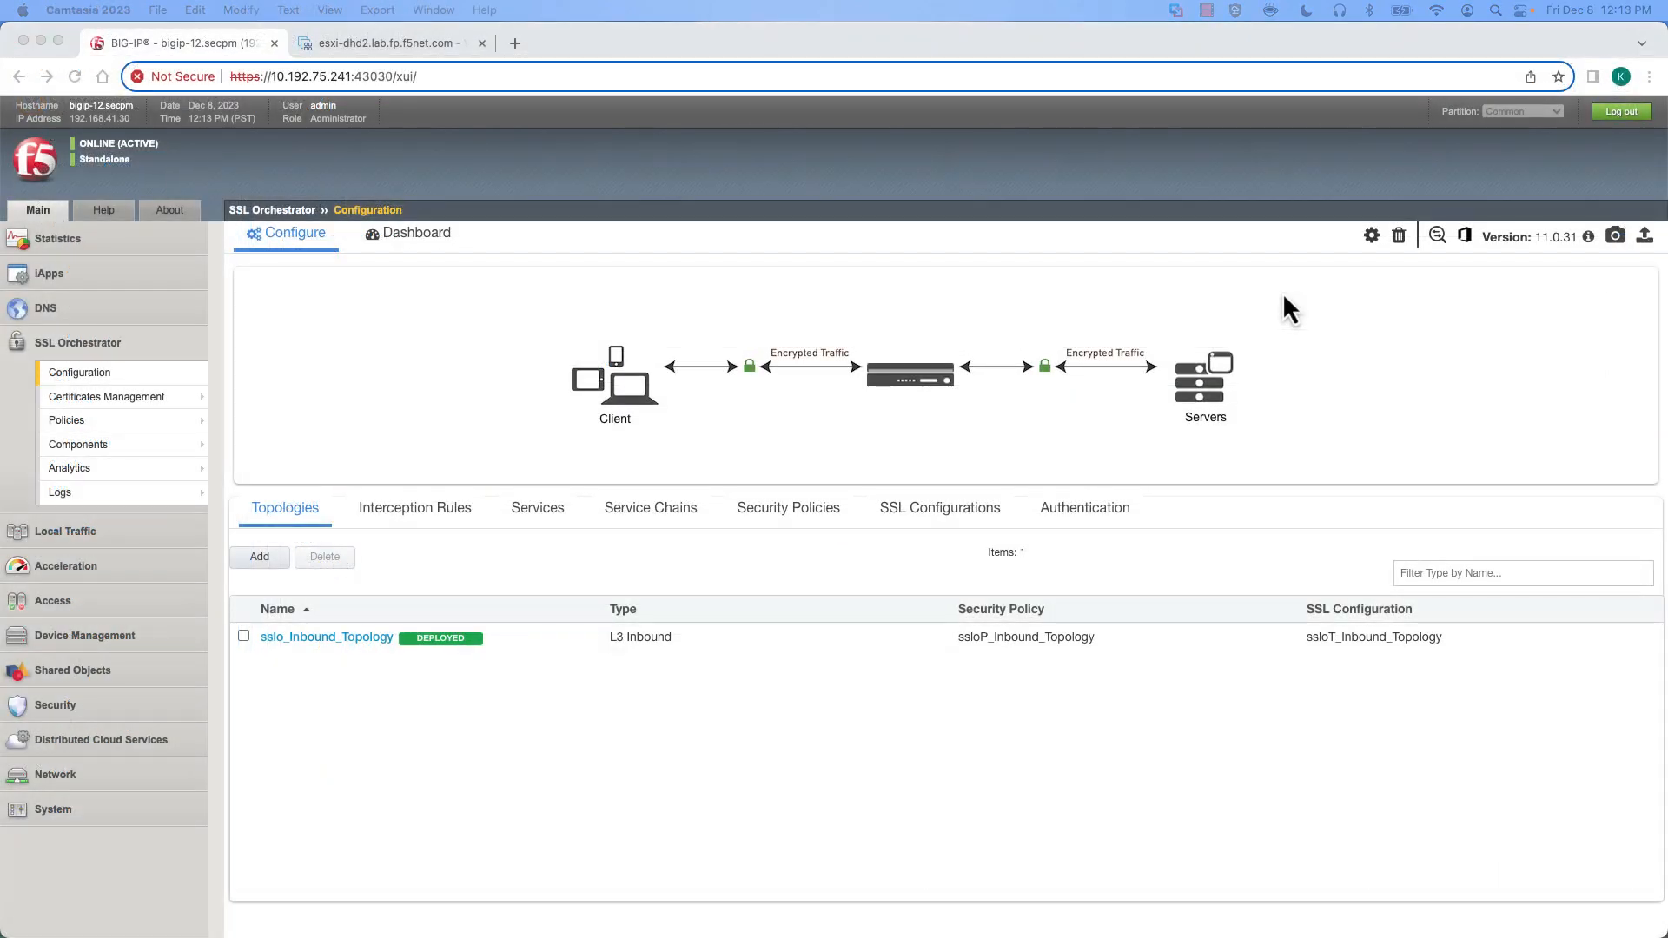
Switch to the BIG-IP SSL Orchestrator in Chrome and start a new Symantec ProxySG HTTP Proxy service named SYMC
{"action": "left_click", "coordinate": [1122, 39]}
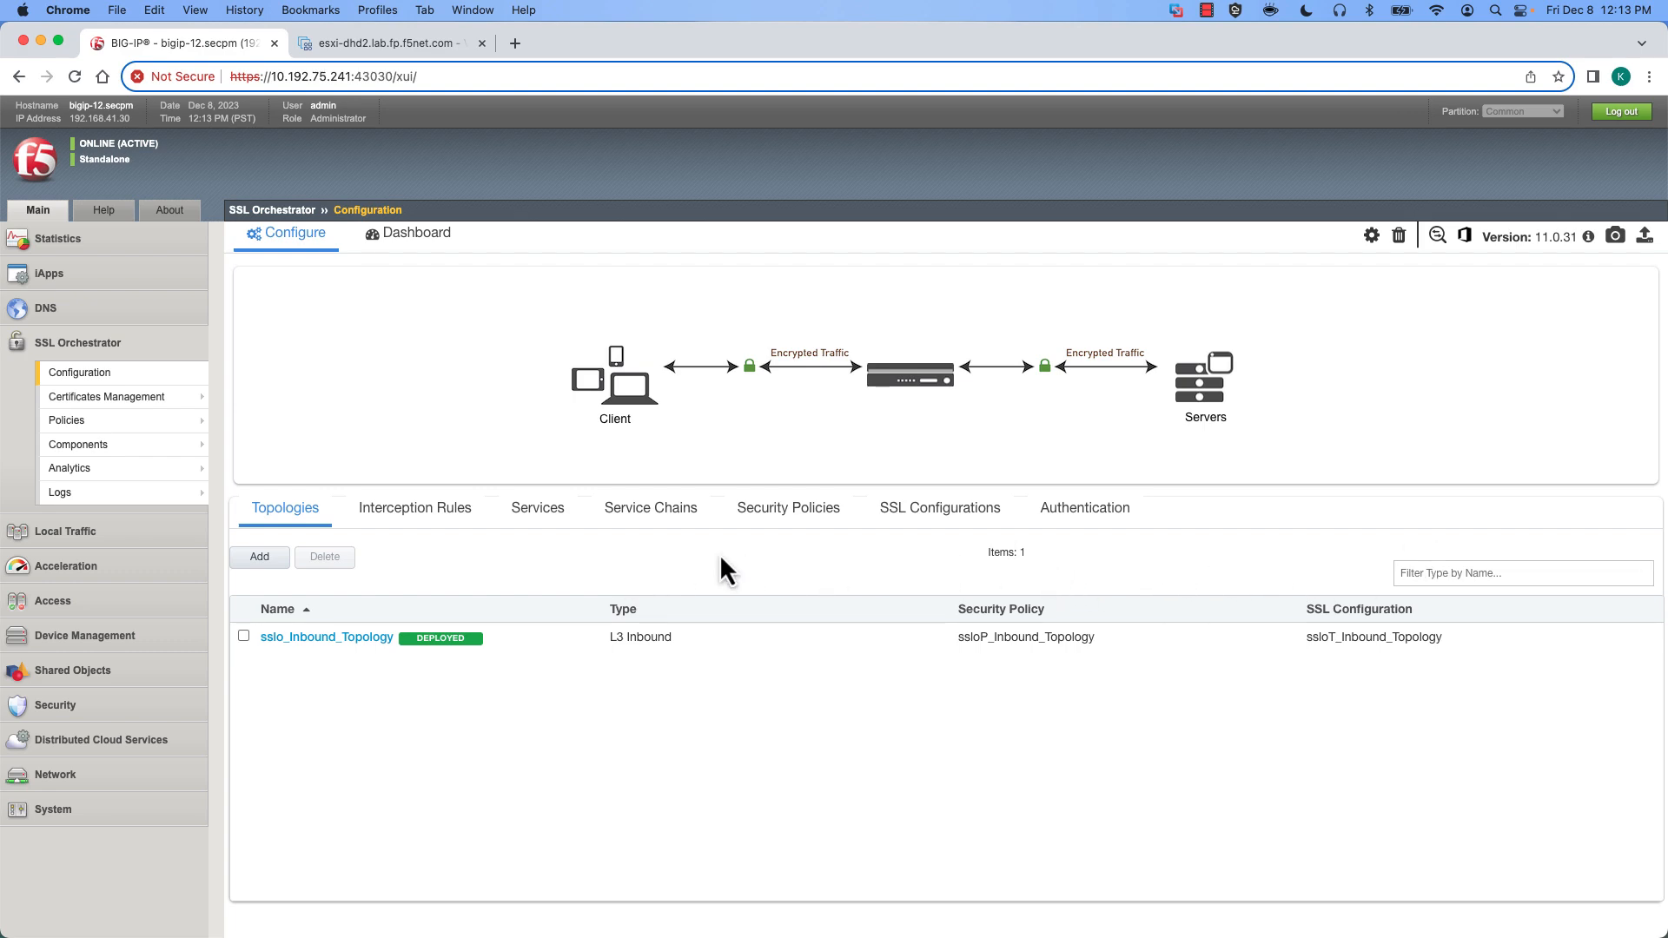
{"action": "left_click", "coordinate": [539, 513]}
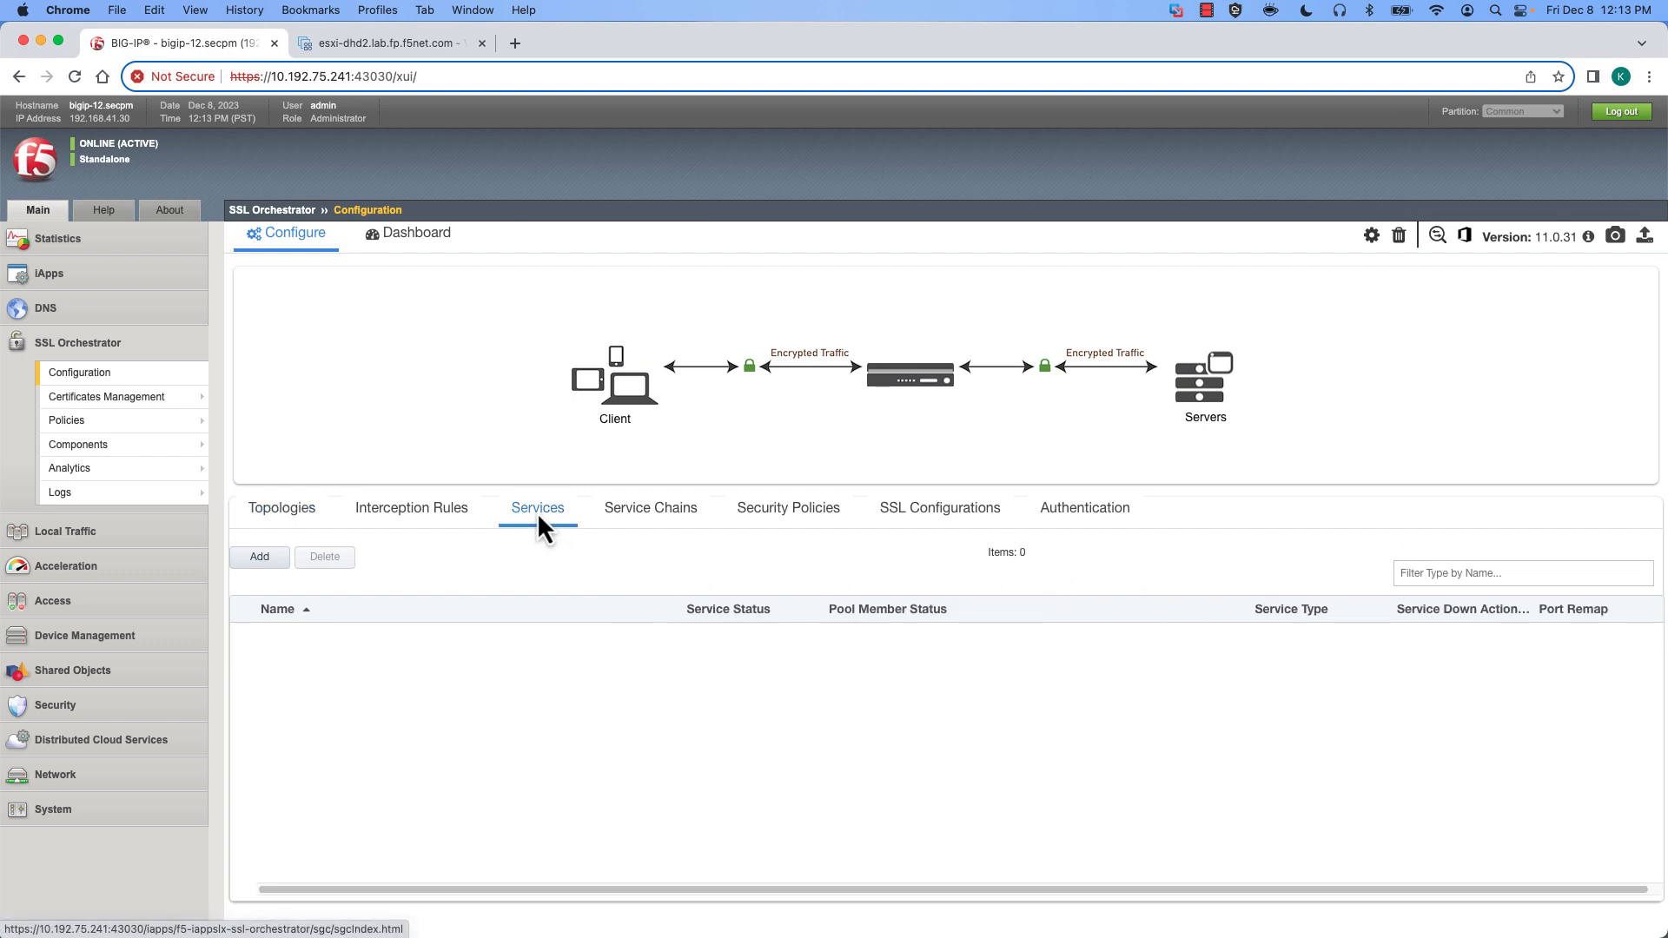
{"action": "left_click", "coordinate": [259, 557]}
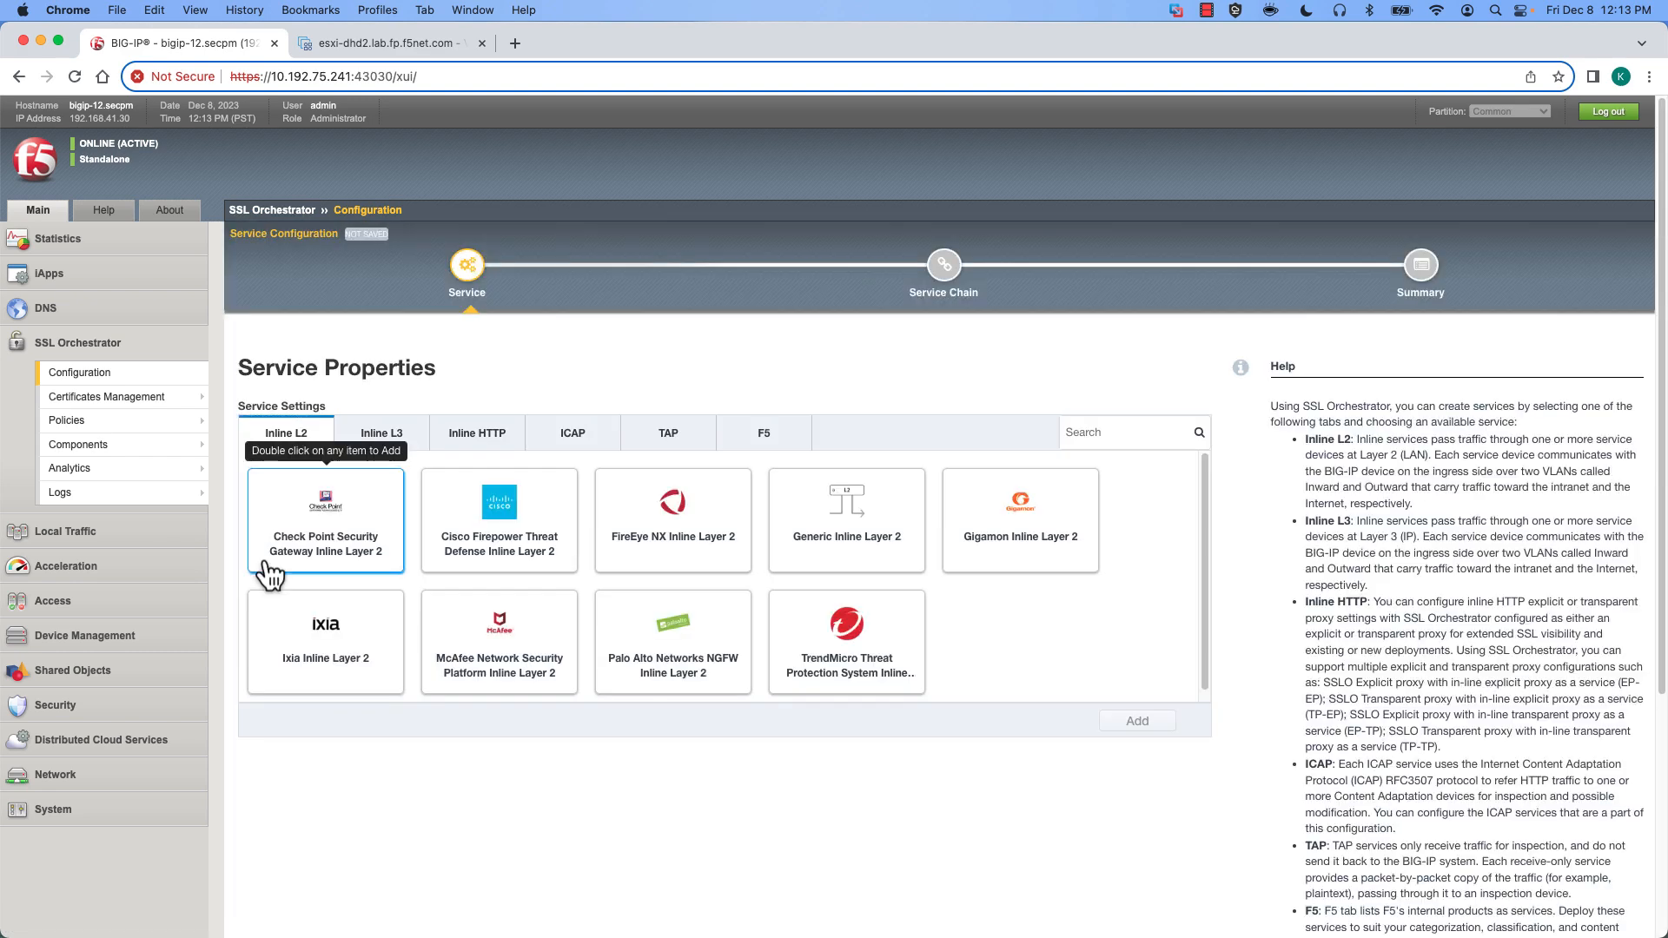
{"action": "left_click", "coordinate": [484, 433]}
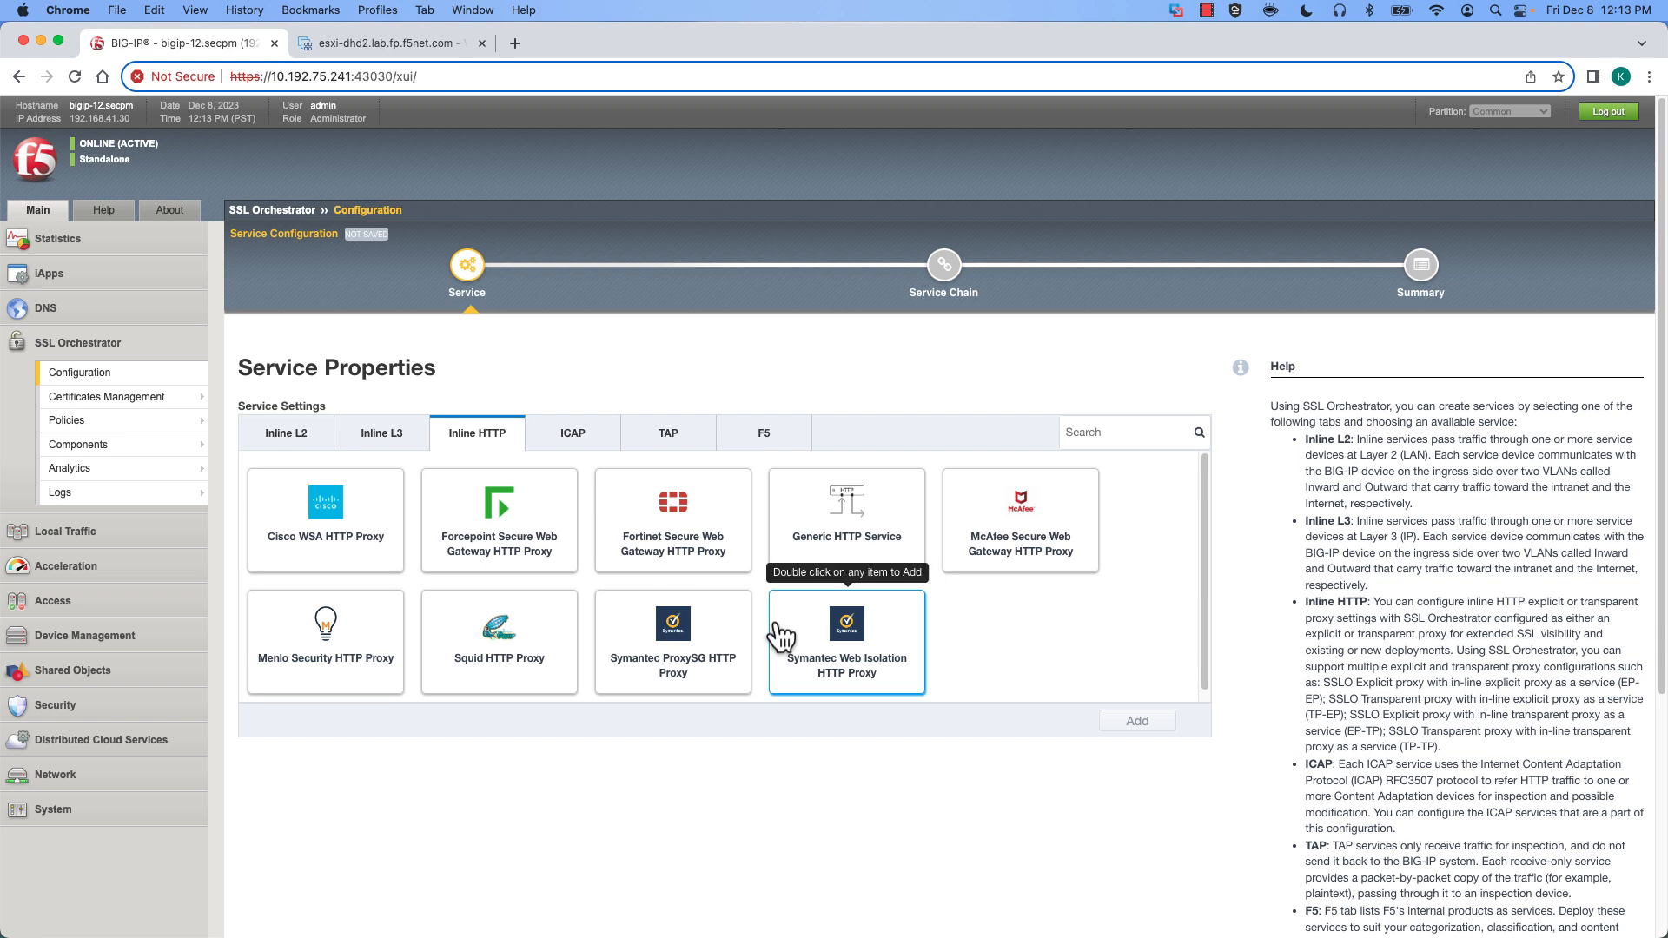
{"action": "double_click", "coordinate": [679, 650]}
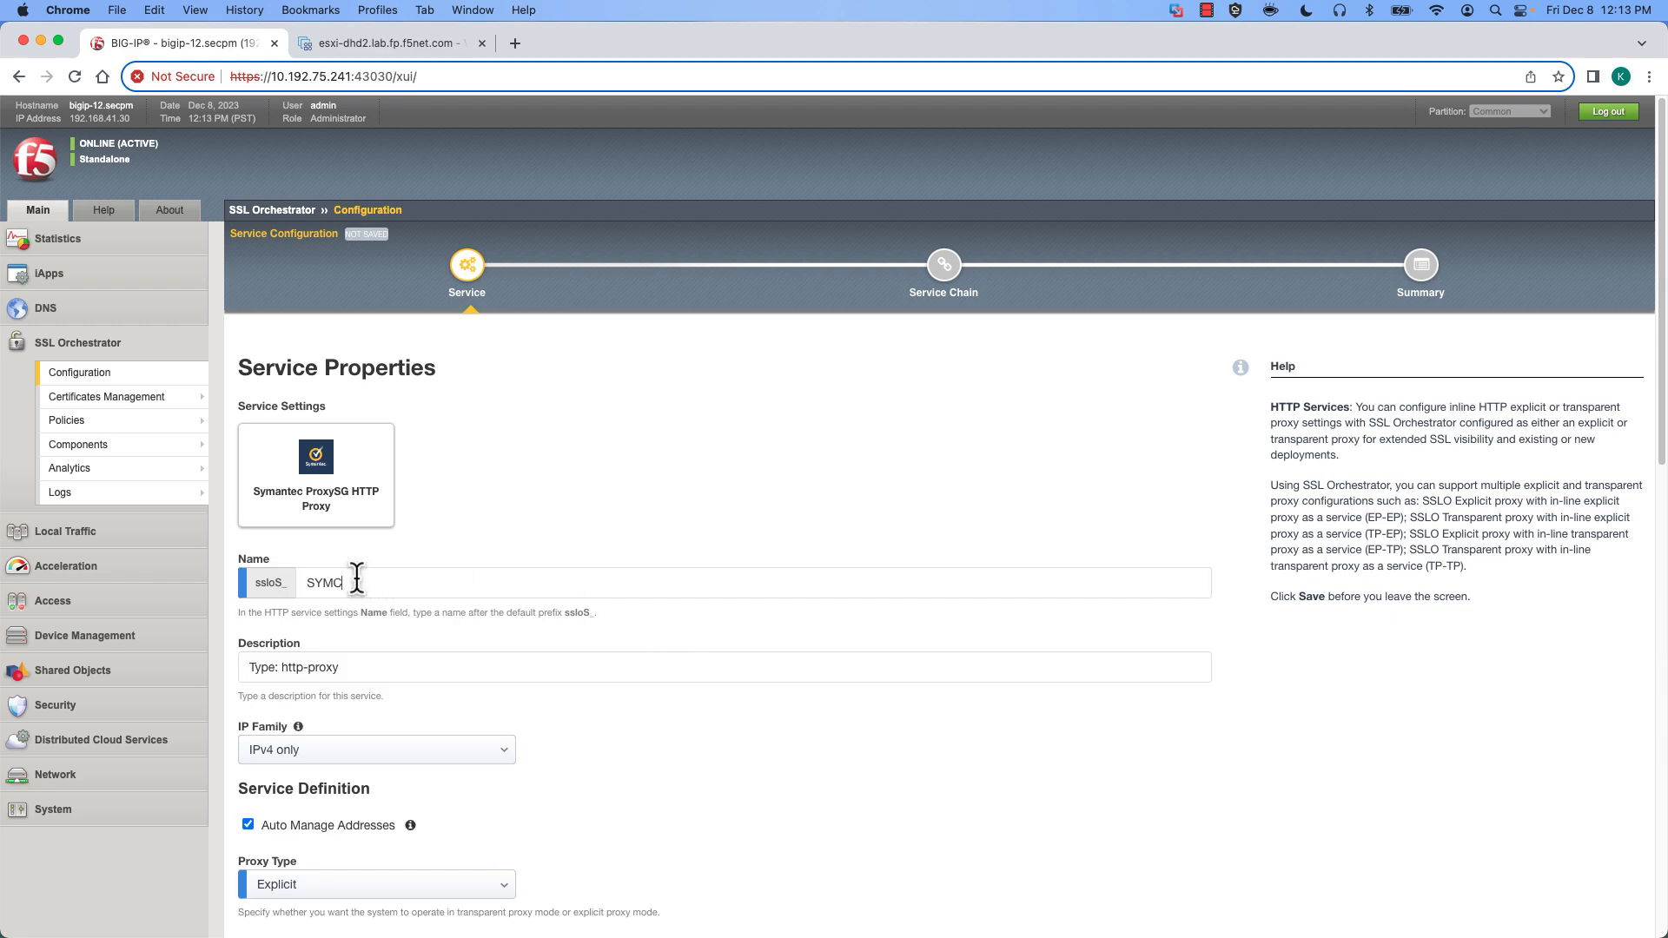
Disable automatic address management for the service and set its proxy type to Transparent
{"action": "scroll", "coordinate": [682, 588], "scroll_direction": "down", "scroll_amount": 5}
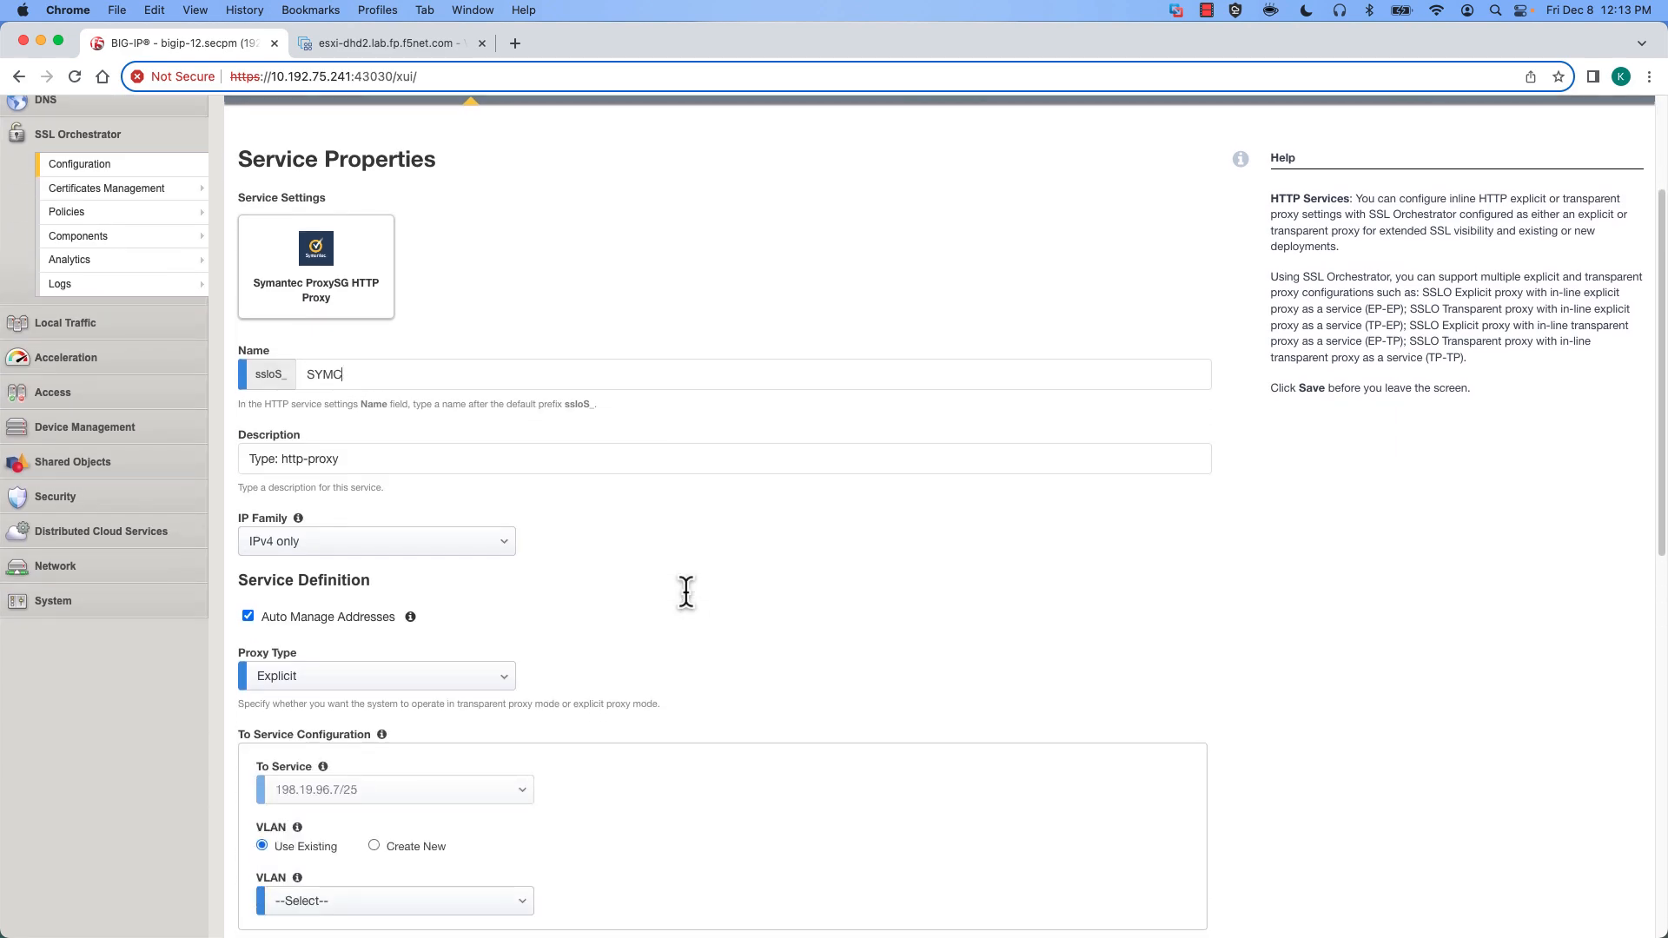
{"action": "left_click", "coordinate": [248, 615]}
{"action": "scroll", "coordinate": [1216, 580], "scroll_direction": "down", "scroll_amount": 4}
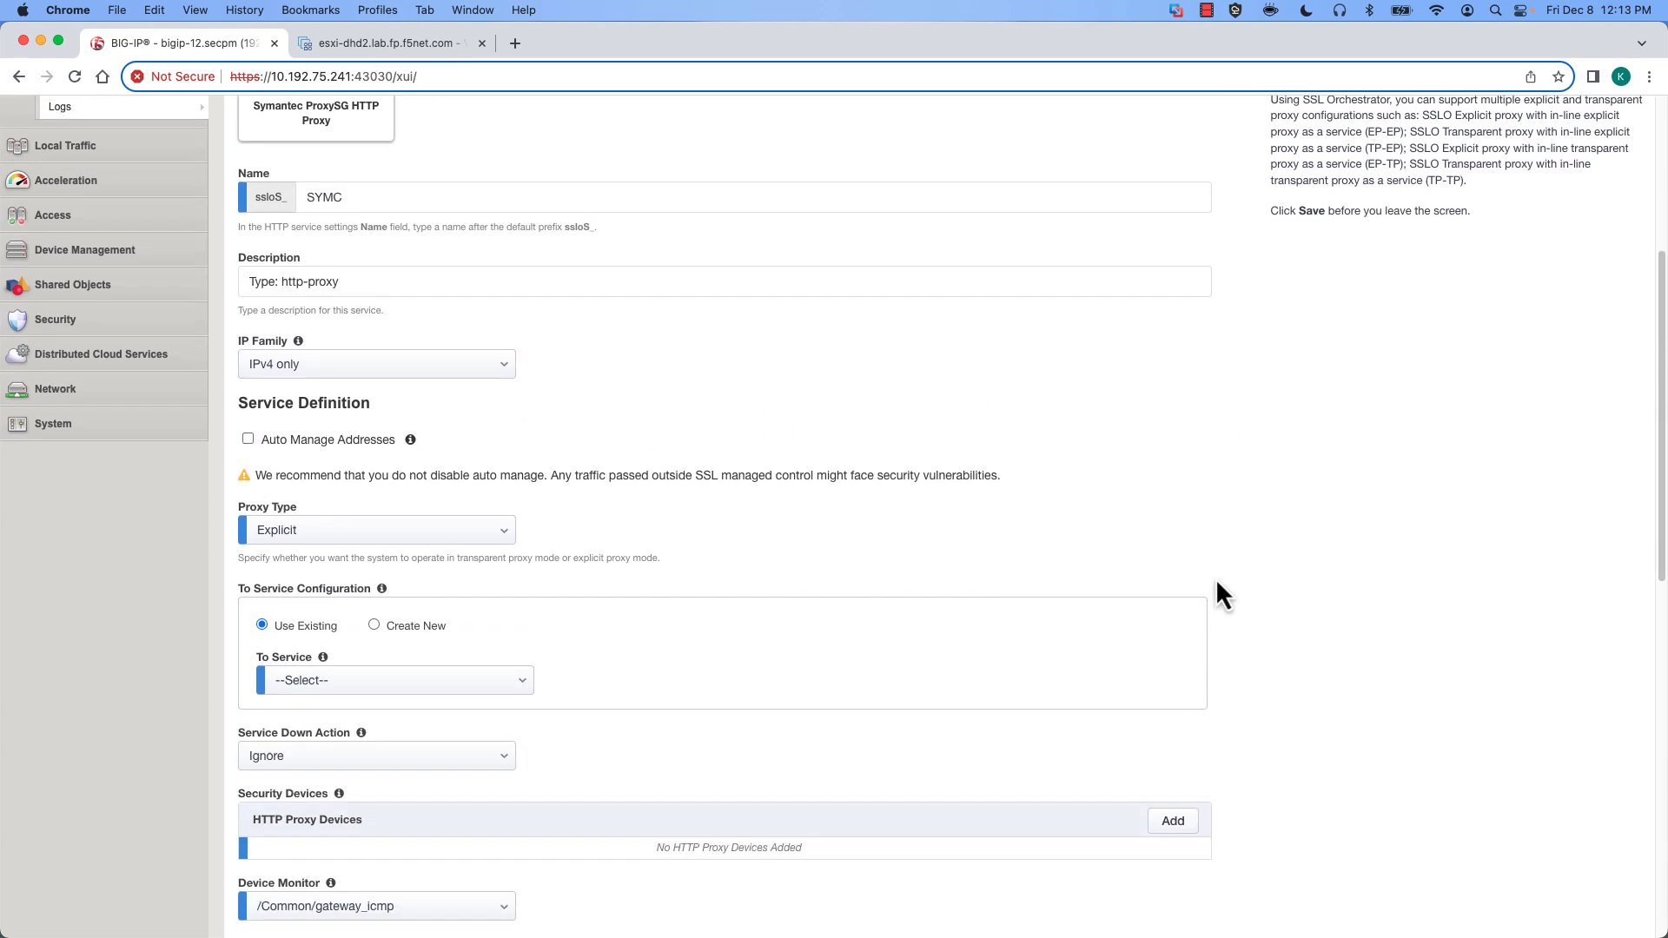
{"action": "left_click", "coordinate": [503, 535]}
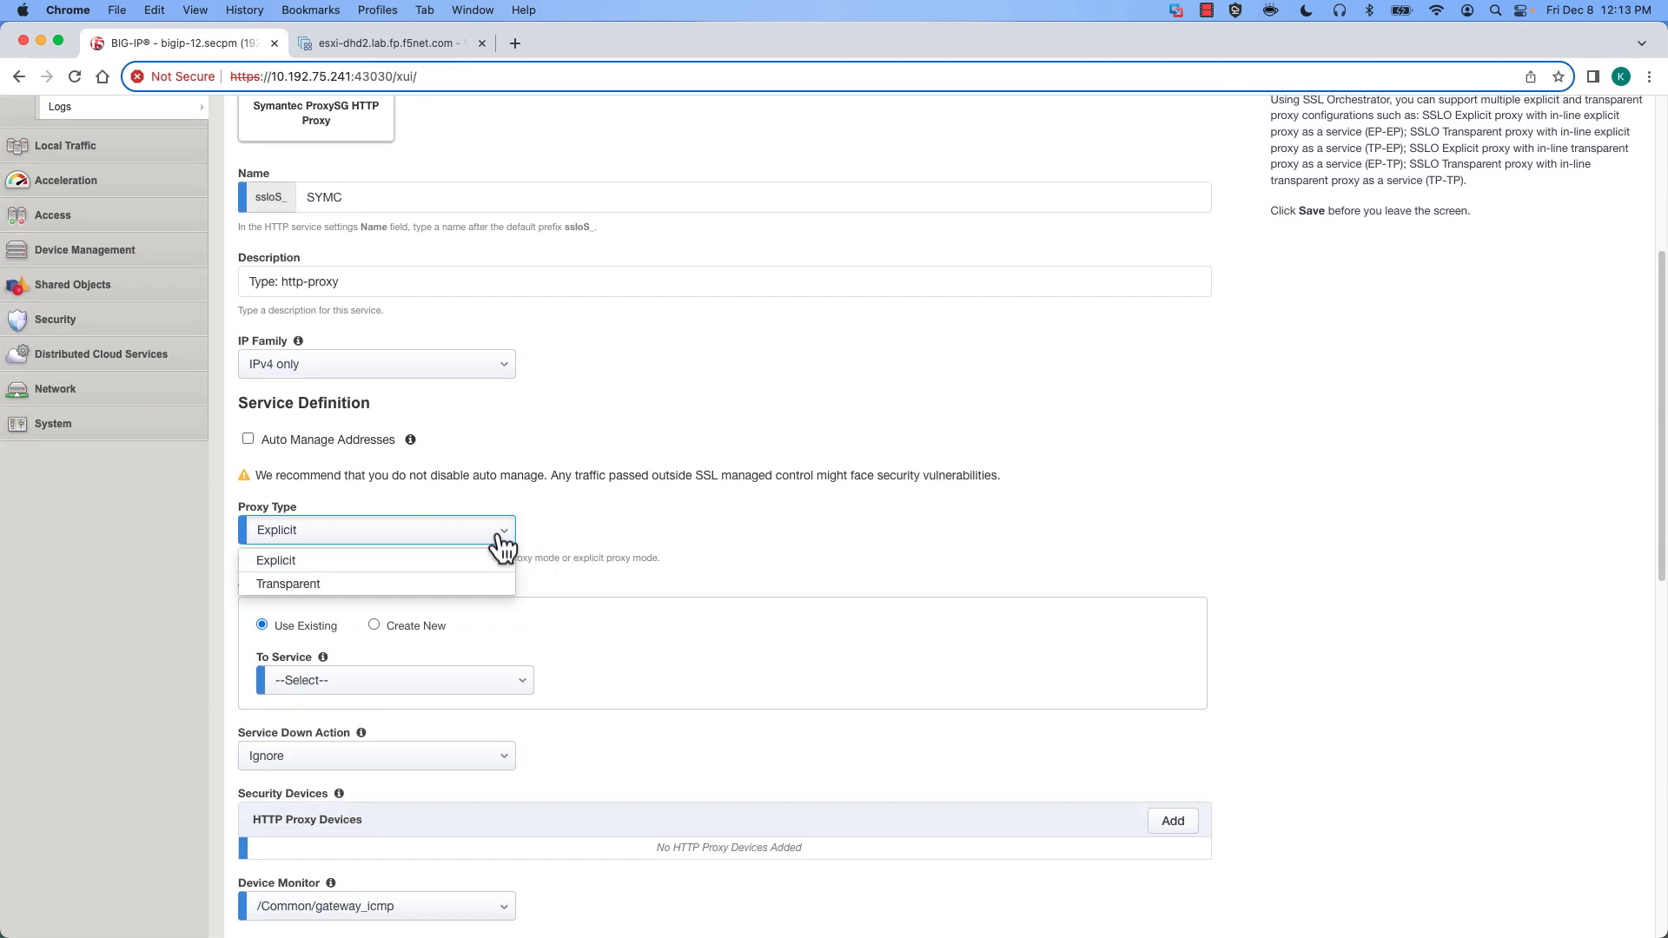
{"action": "left_click", "coordinate": [470, 585]}
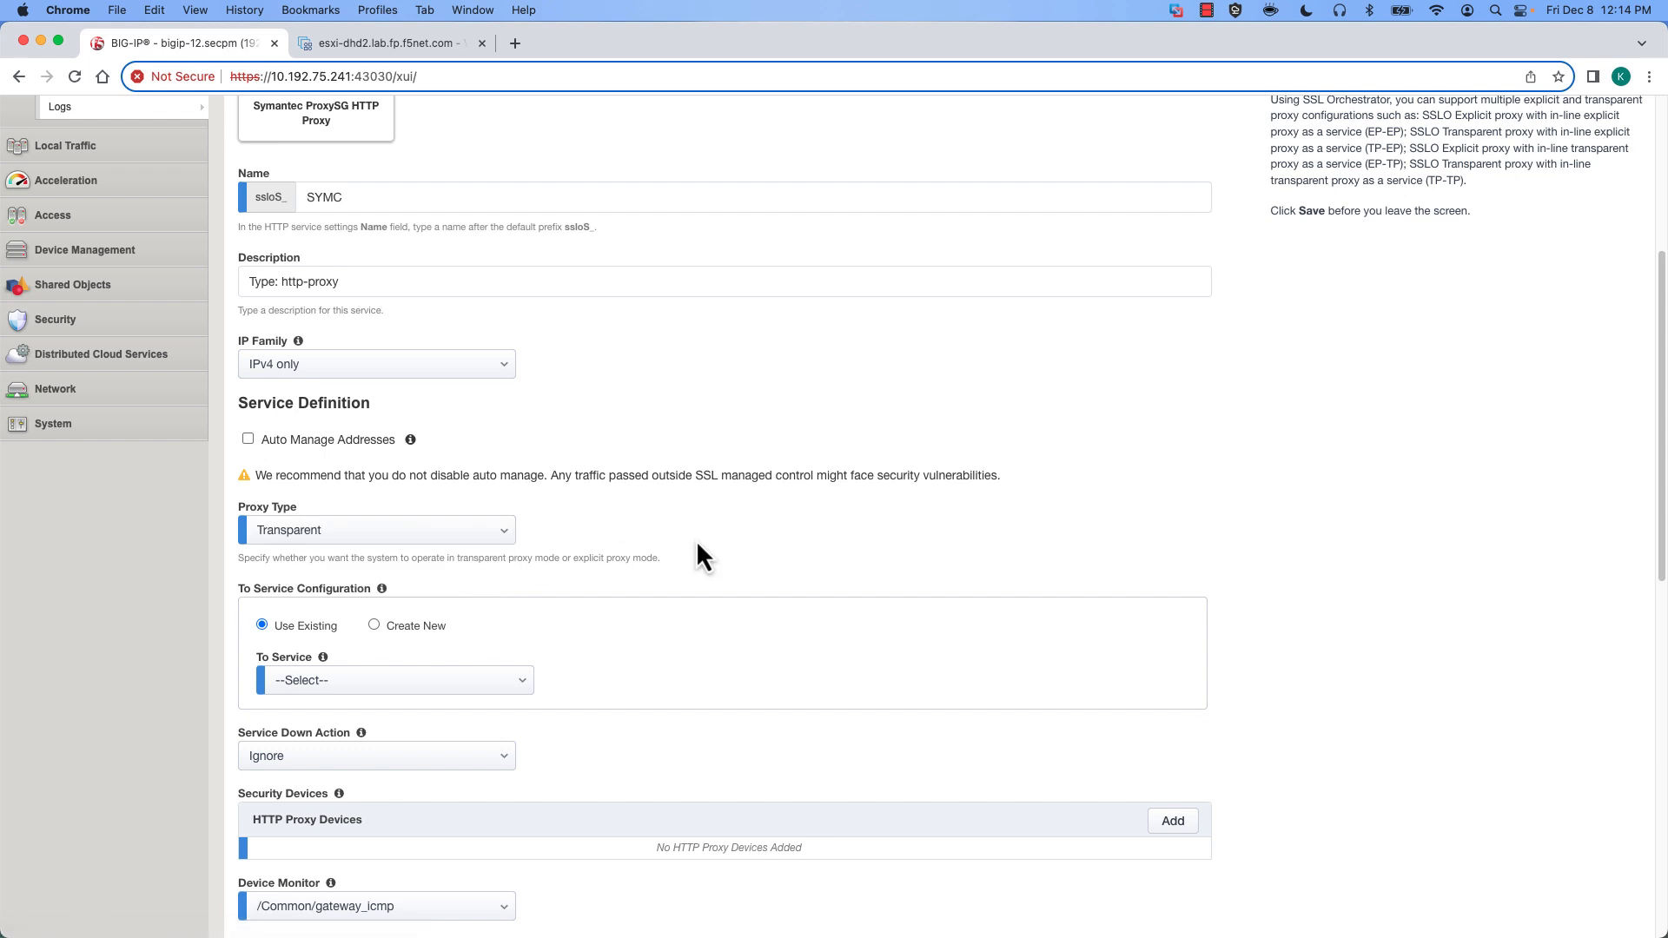
Use the existing address 10.0.0.1/24 as the To Service of the proxy service
{"action": "scroll", "coordinate": [696, 542], "scroll_direction": "down", "scroll_amount": 5}
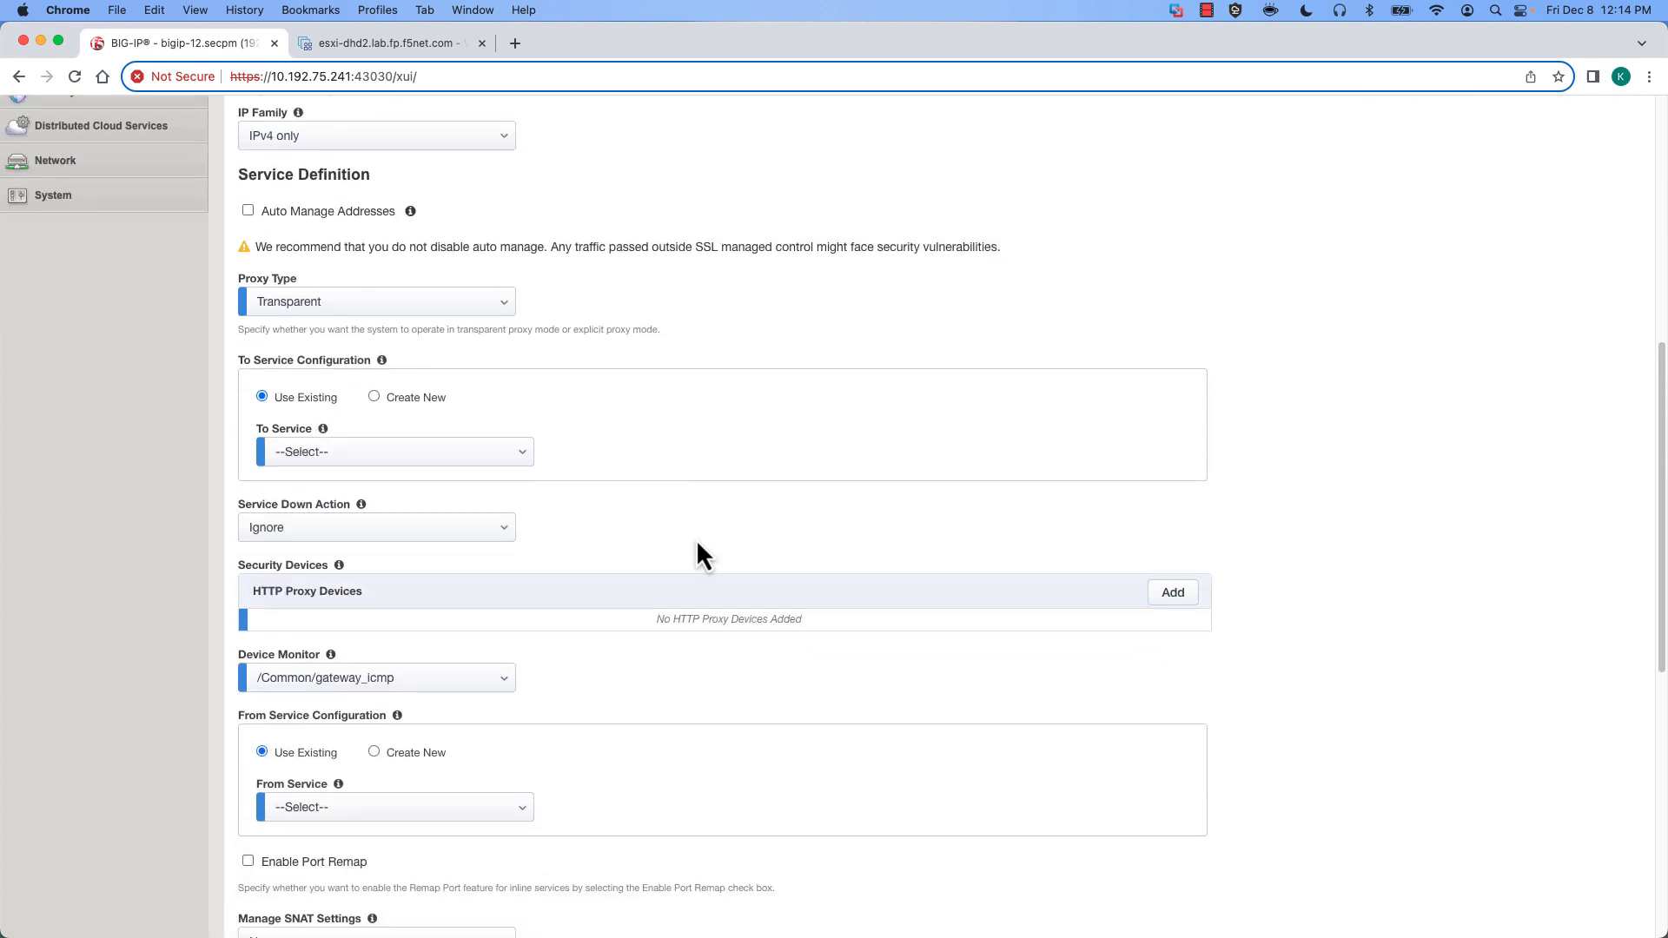
{"action": "left_click", "coordinate": [521, 458]}
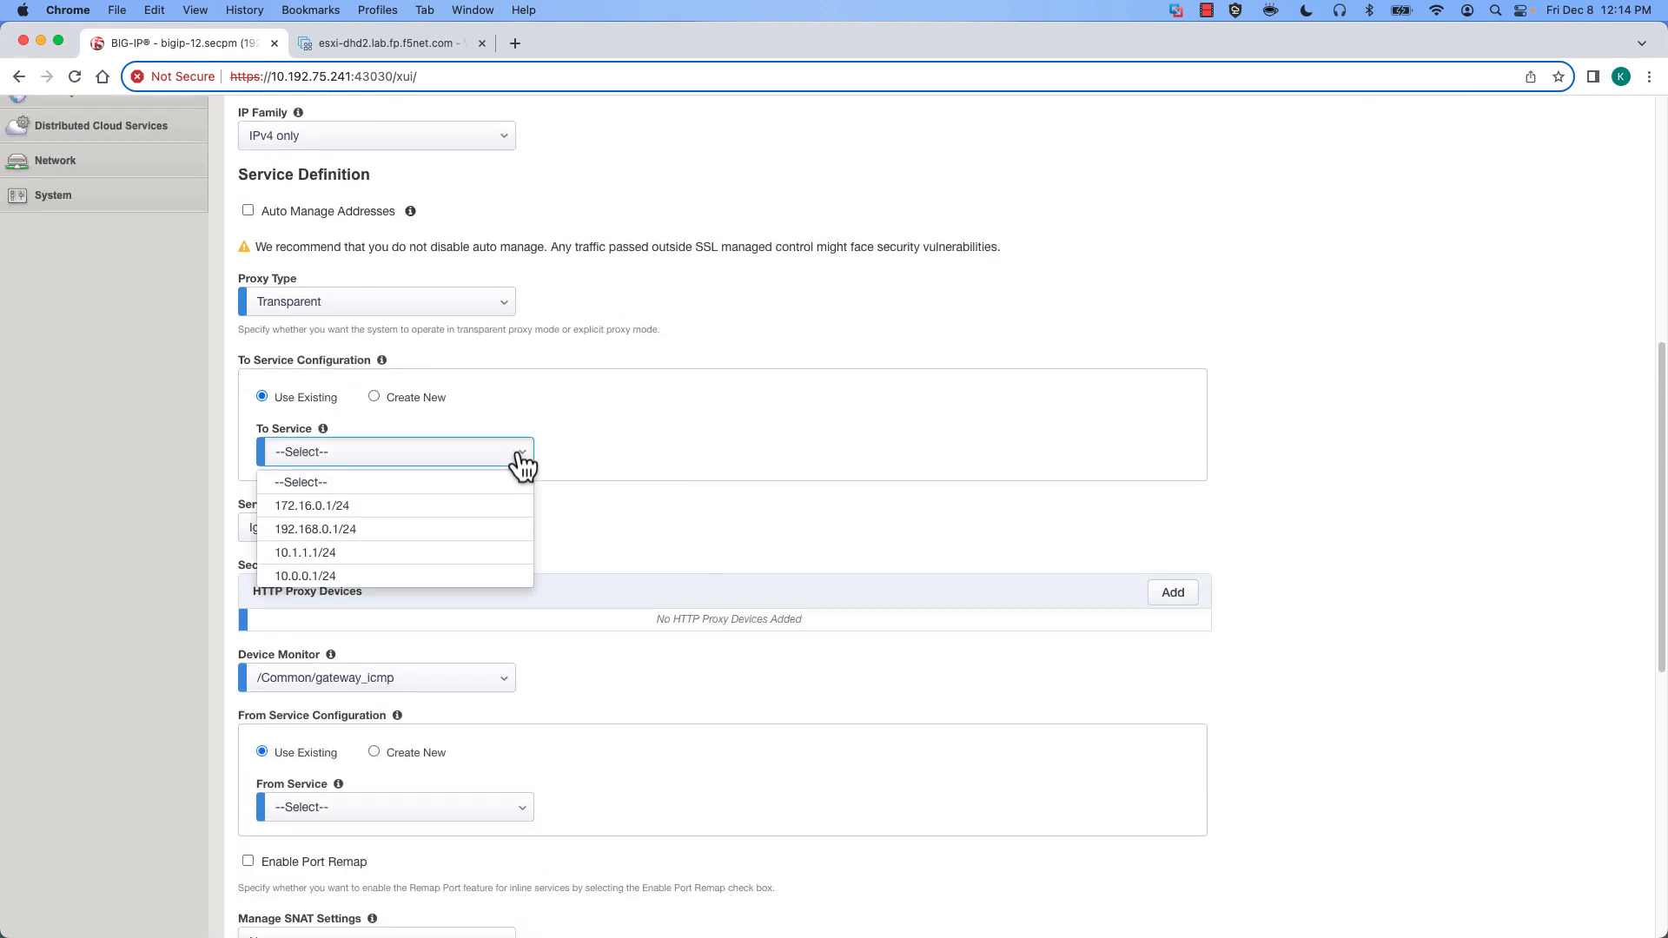
{"action": "left_click", "coordinate": [368, 577]}
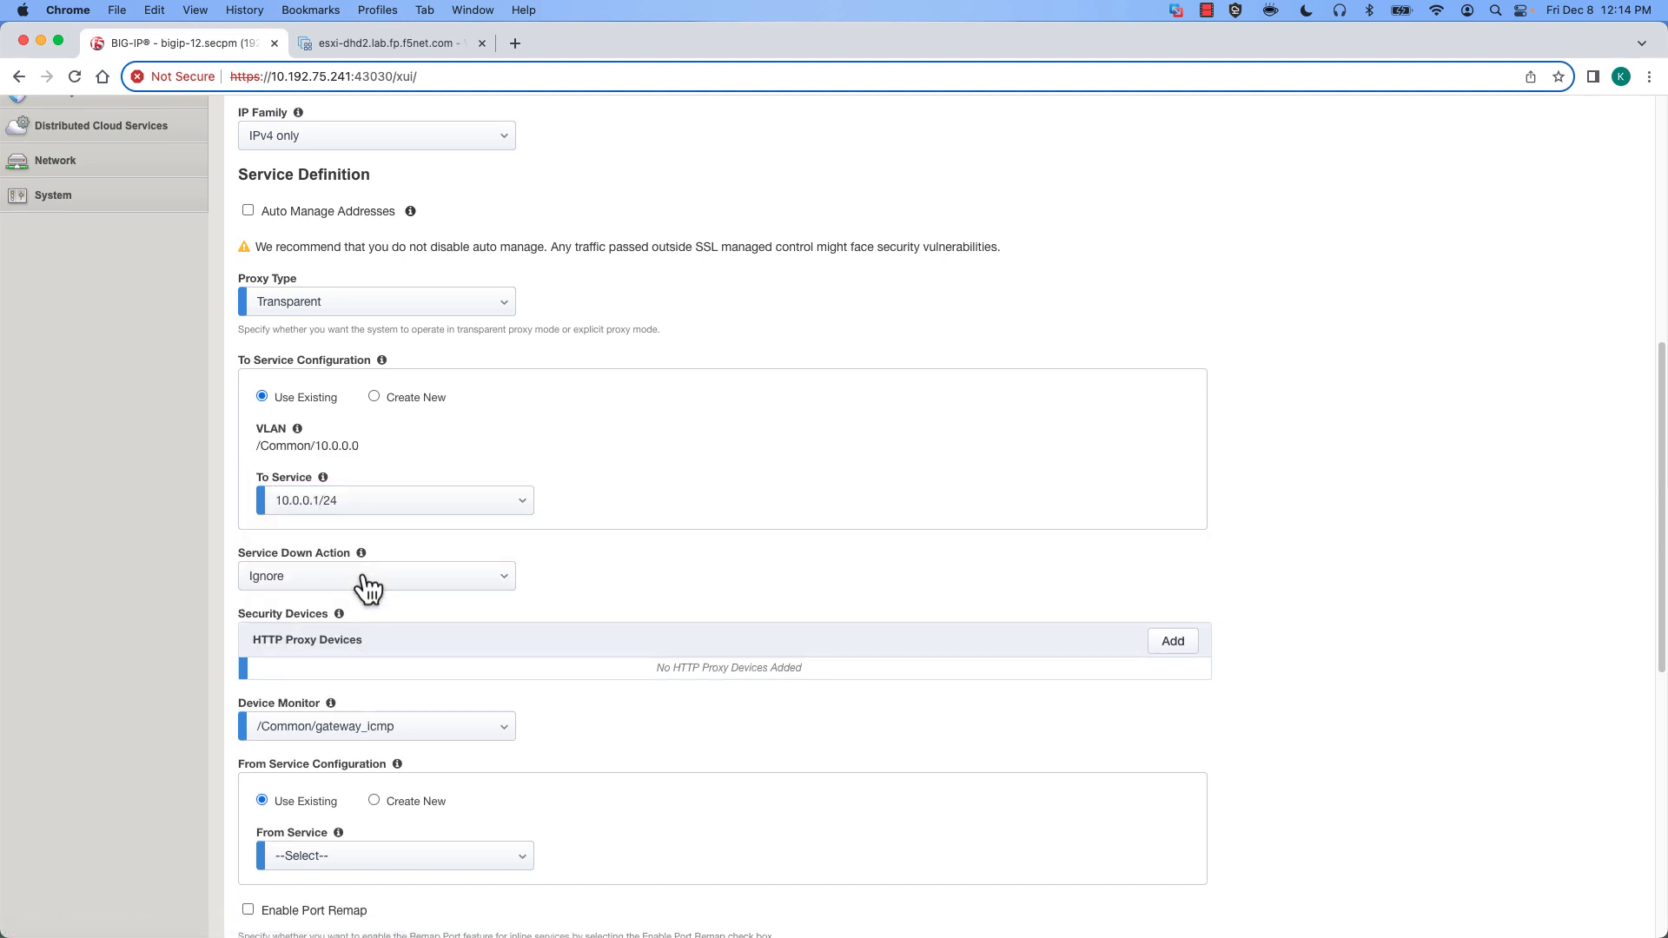
Add an HTTP proxy security device with the IP address 10.0.0.5
{"action": "left_click", "coordinate": [1174, 642]}
{"action": "left_click", "coordinate": [942, 726]}
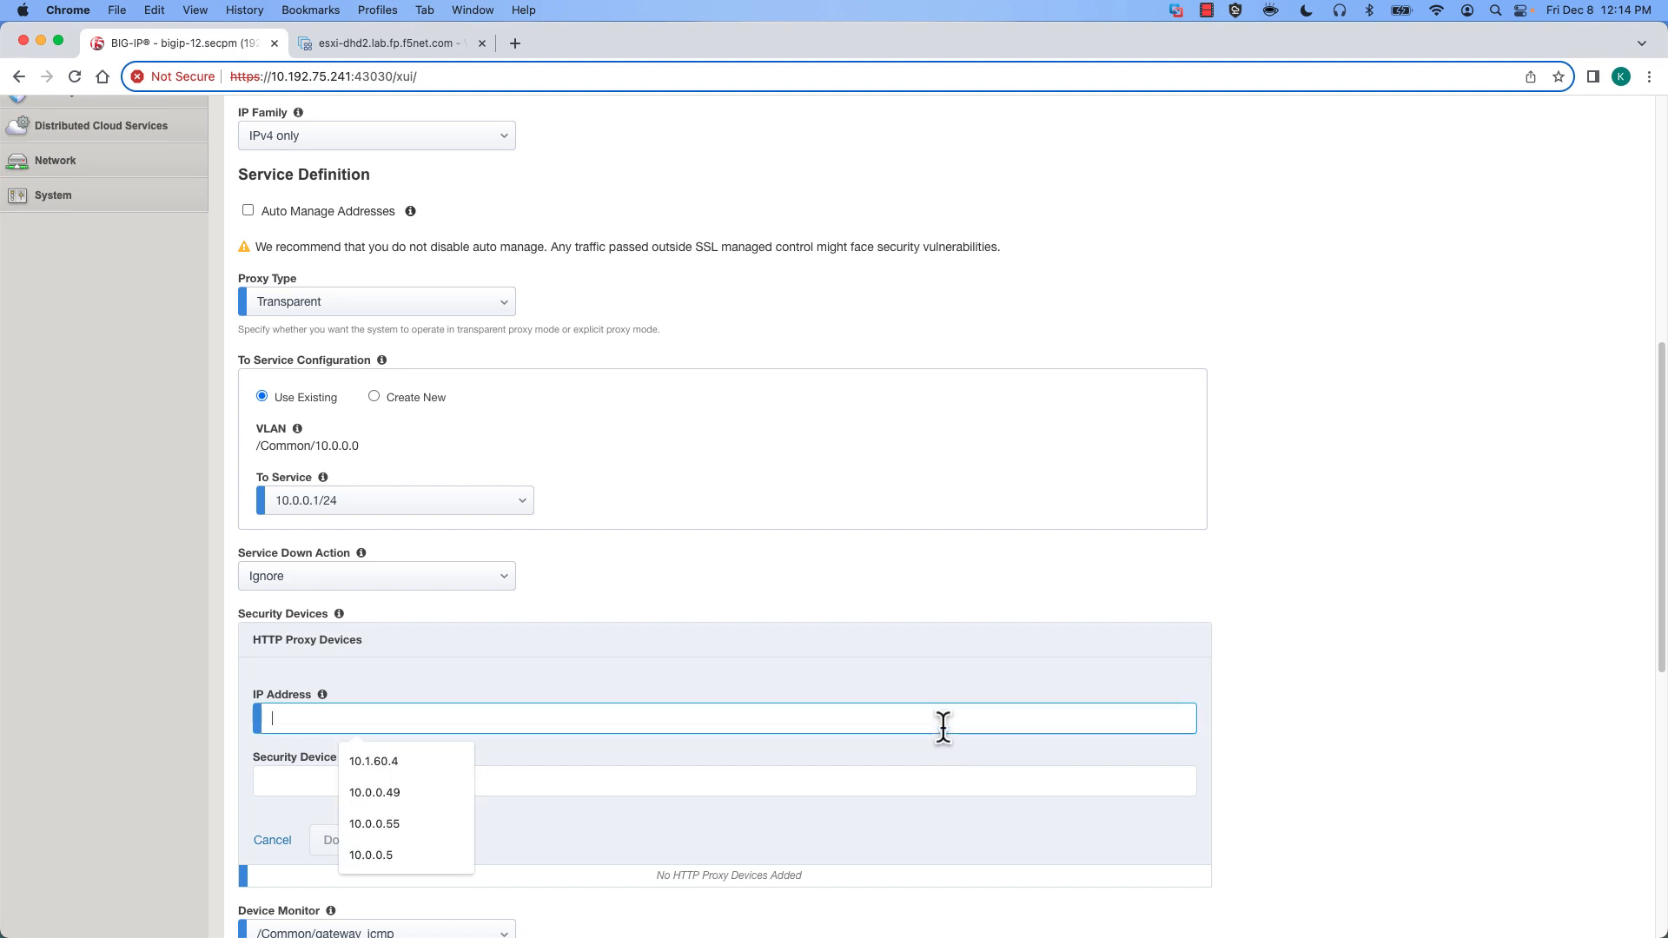
{"action": "left_click", "coordinate": [394, 846]}
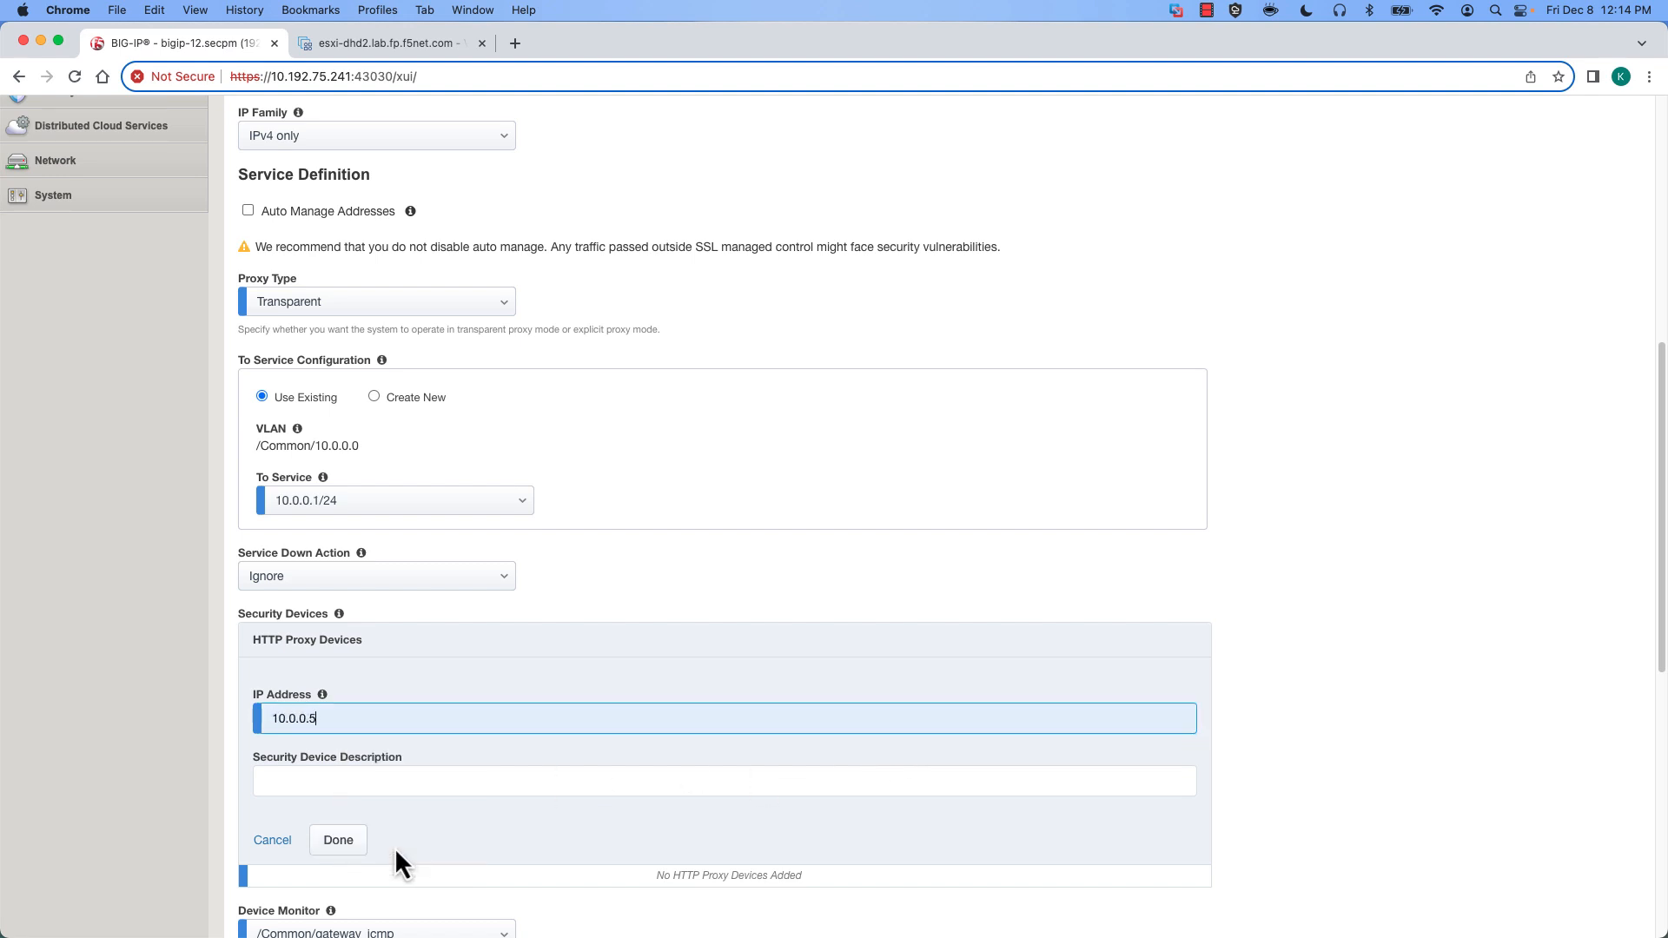
{"action": "left_click", "coordinate": [346, 840]}
Use the existing address 10.0.0.1/24 as the From Service and enable port remap
{"action": "scroll", "coordinate": [426, 782], "scroll_direction": "down", "scroll_amount": 5}
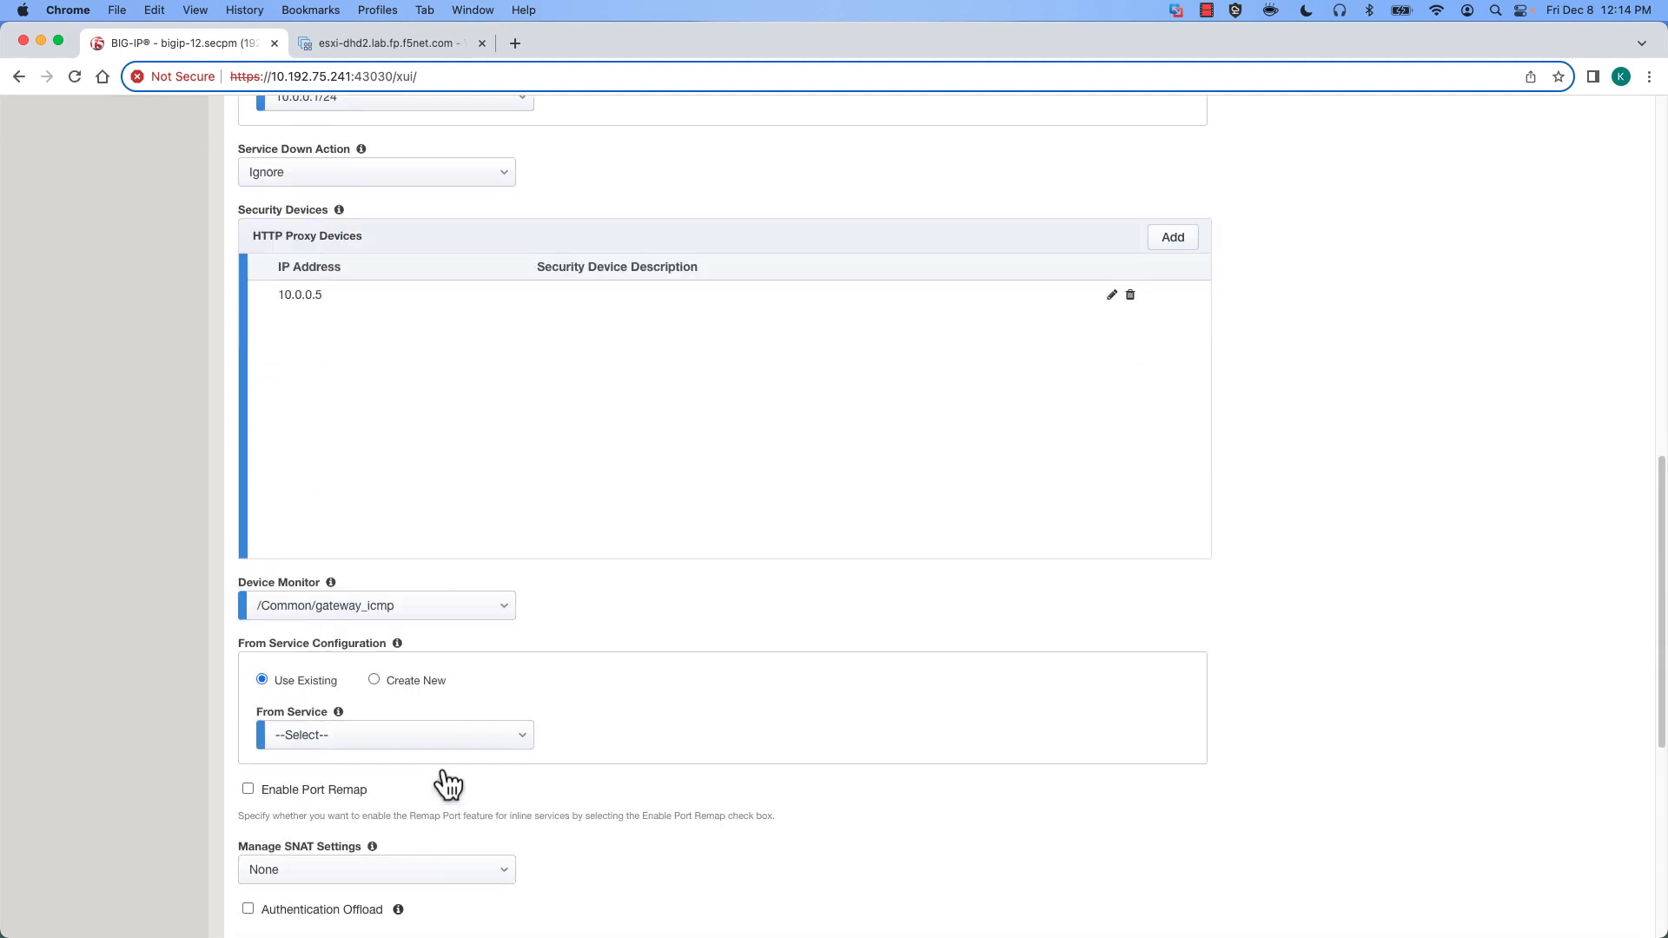
{"action": "scroll", "coordinate": [614, 745], "scroll_direction": "down", "scroll_amount": 2}
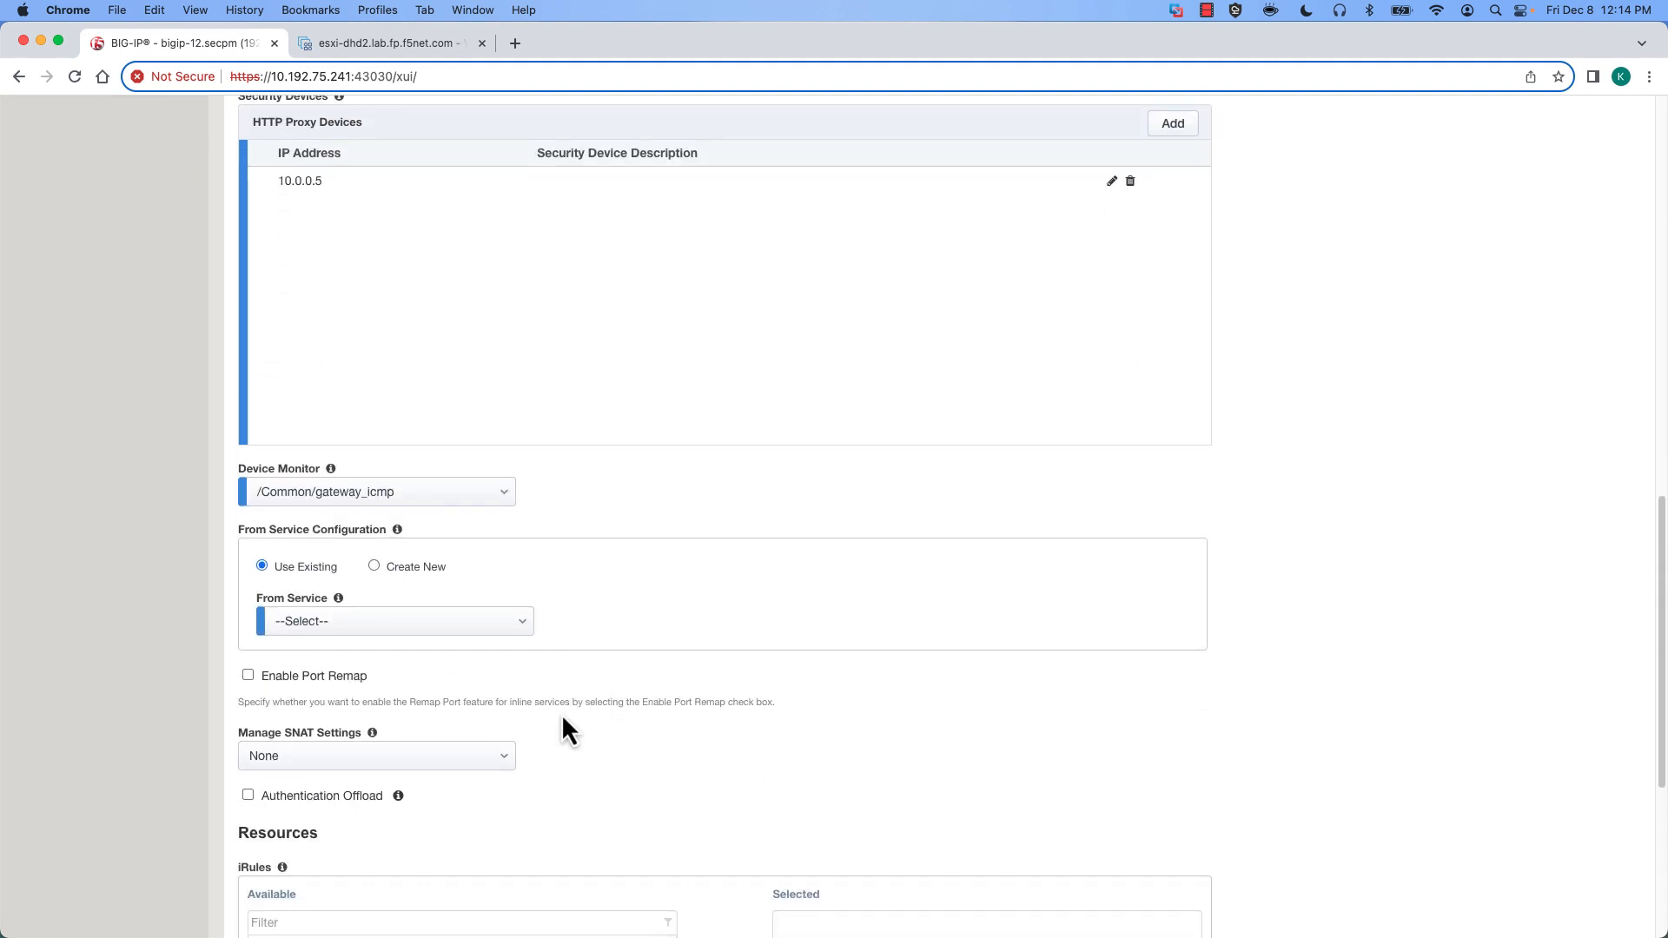
{"action": "left_click", "coordinate": [457, 622]}
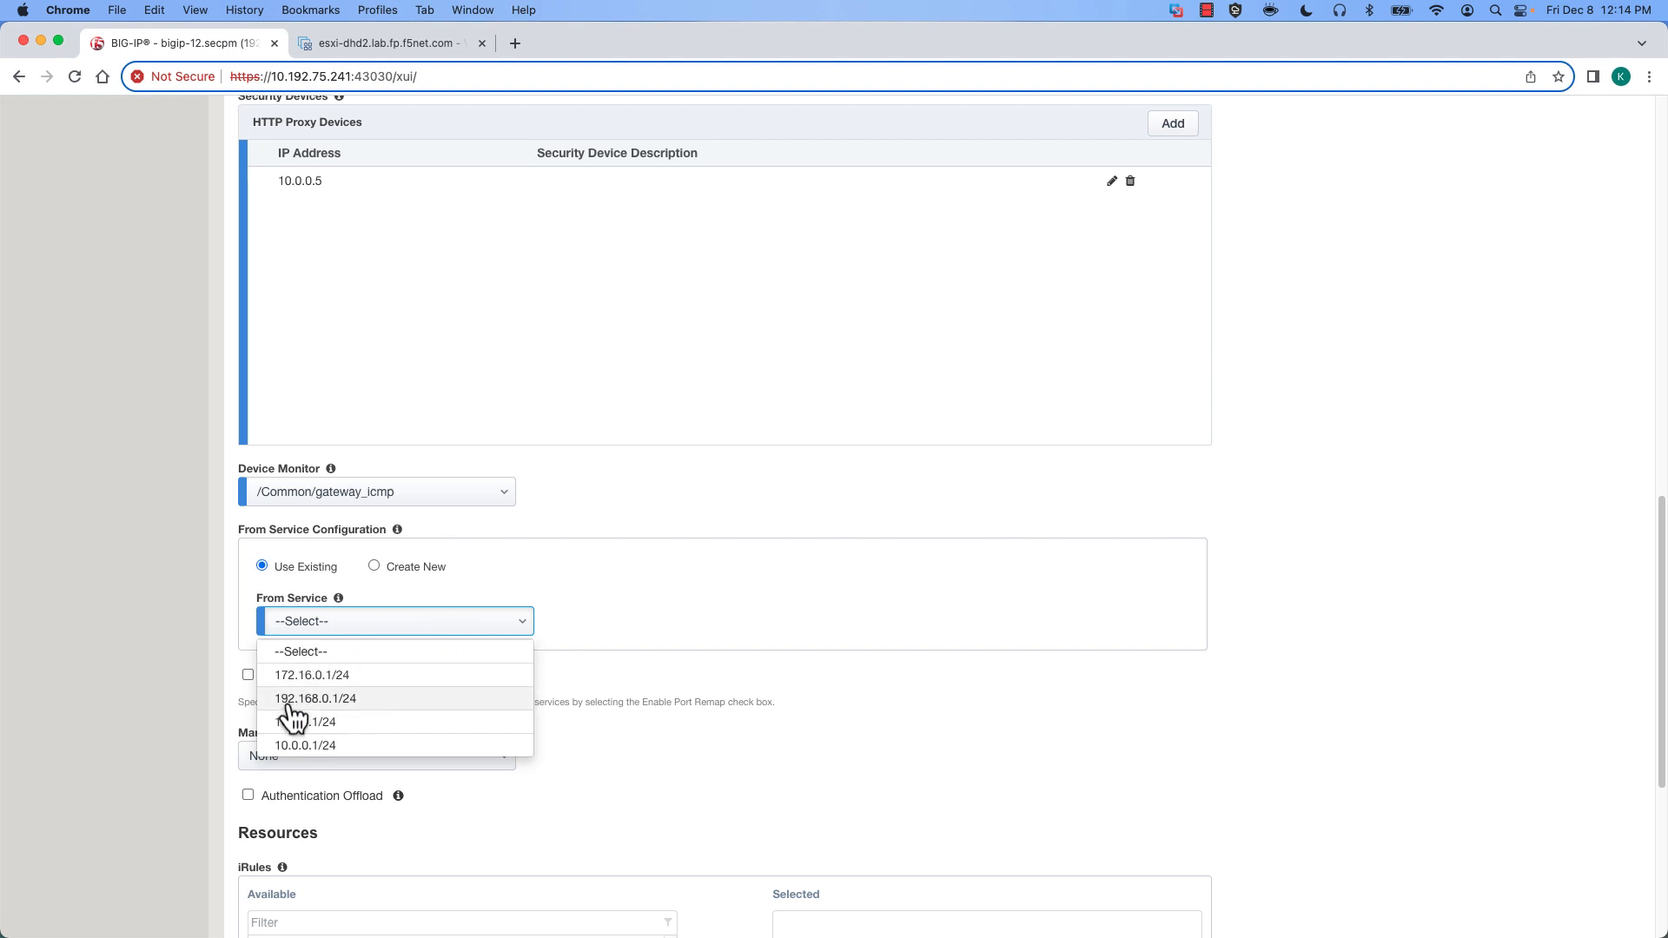
{"action": "left_click", "coordinate": [293, 745]}
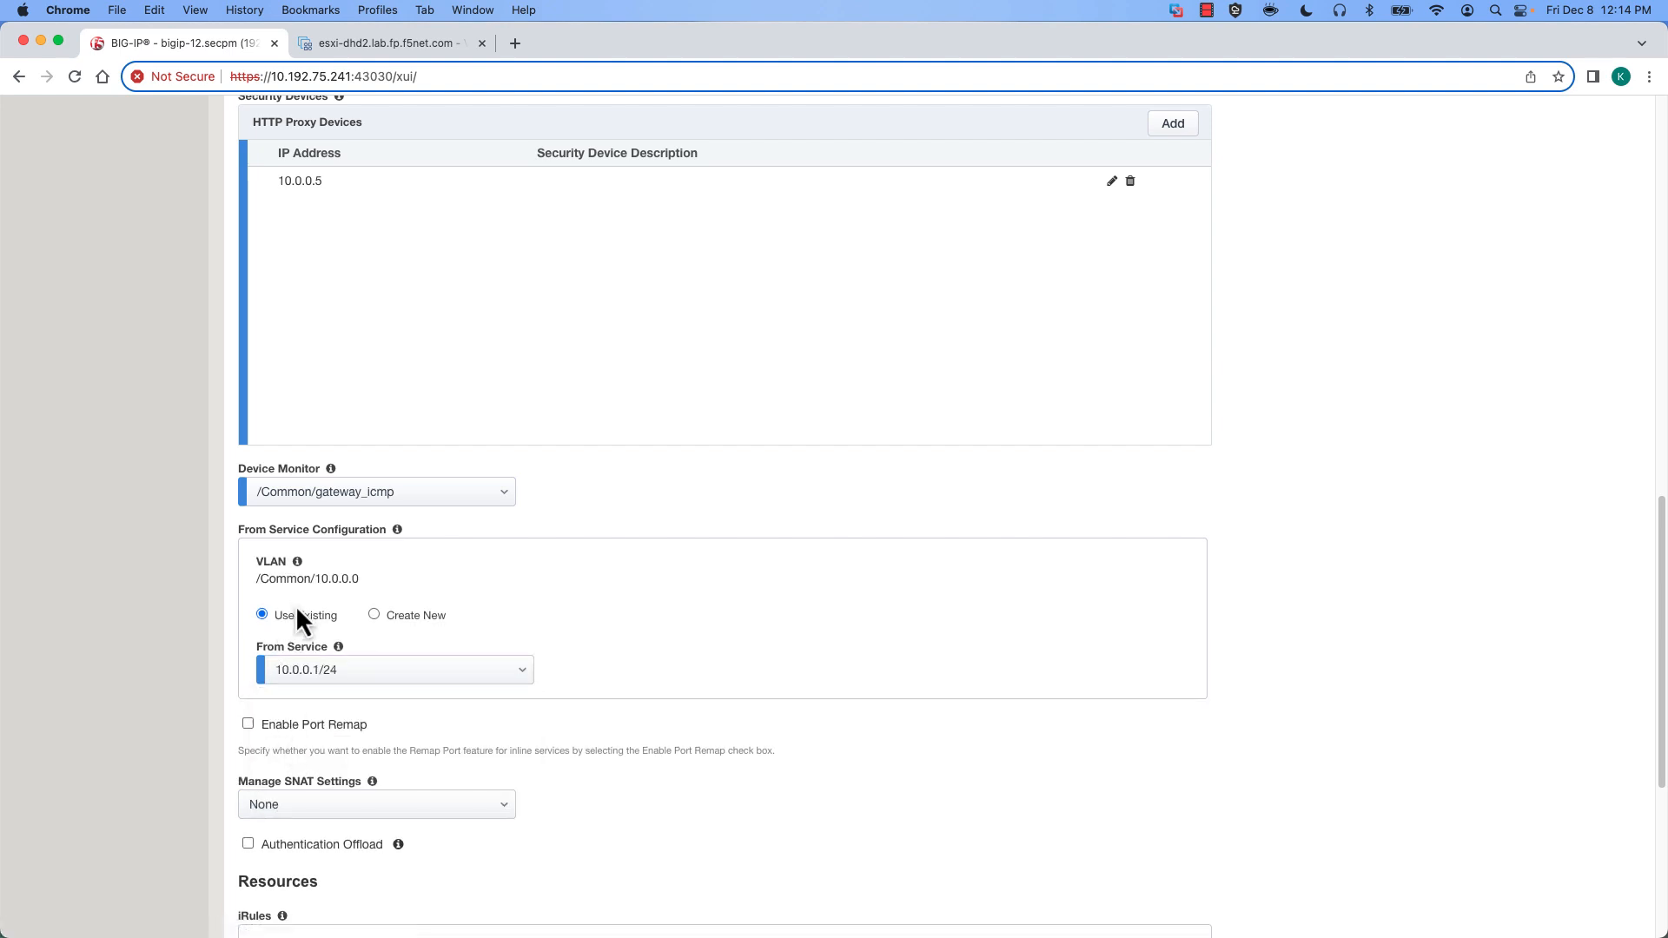
{"action": "scroll", "coordinate": [1004, 730], "scroll_direction": "down", "scroll_amount": 2}
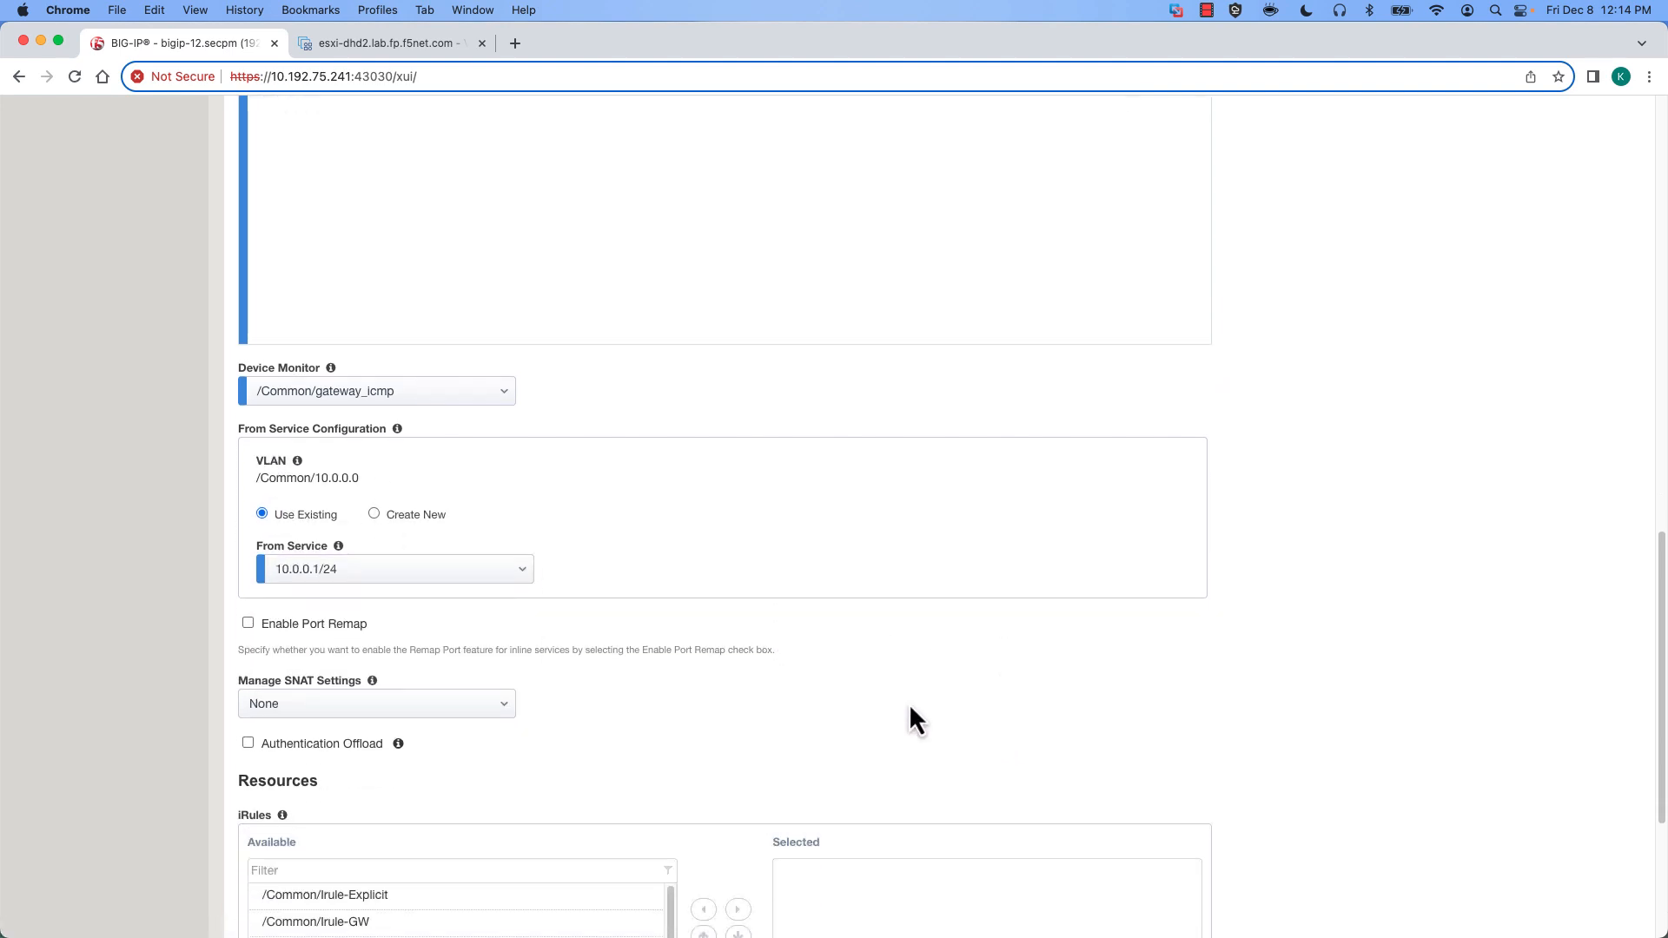
{"action": "left_click", "coordinate": [247, 623]}
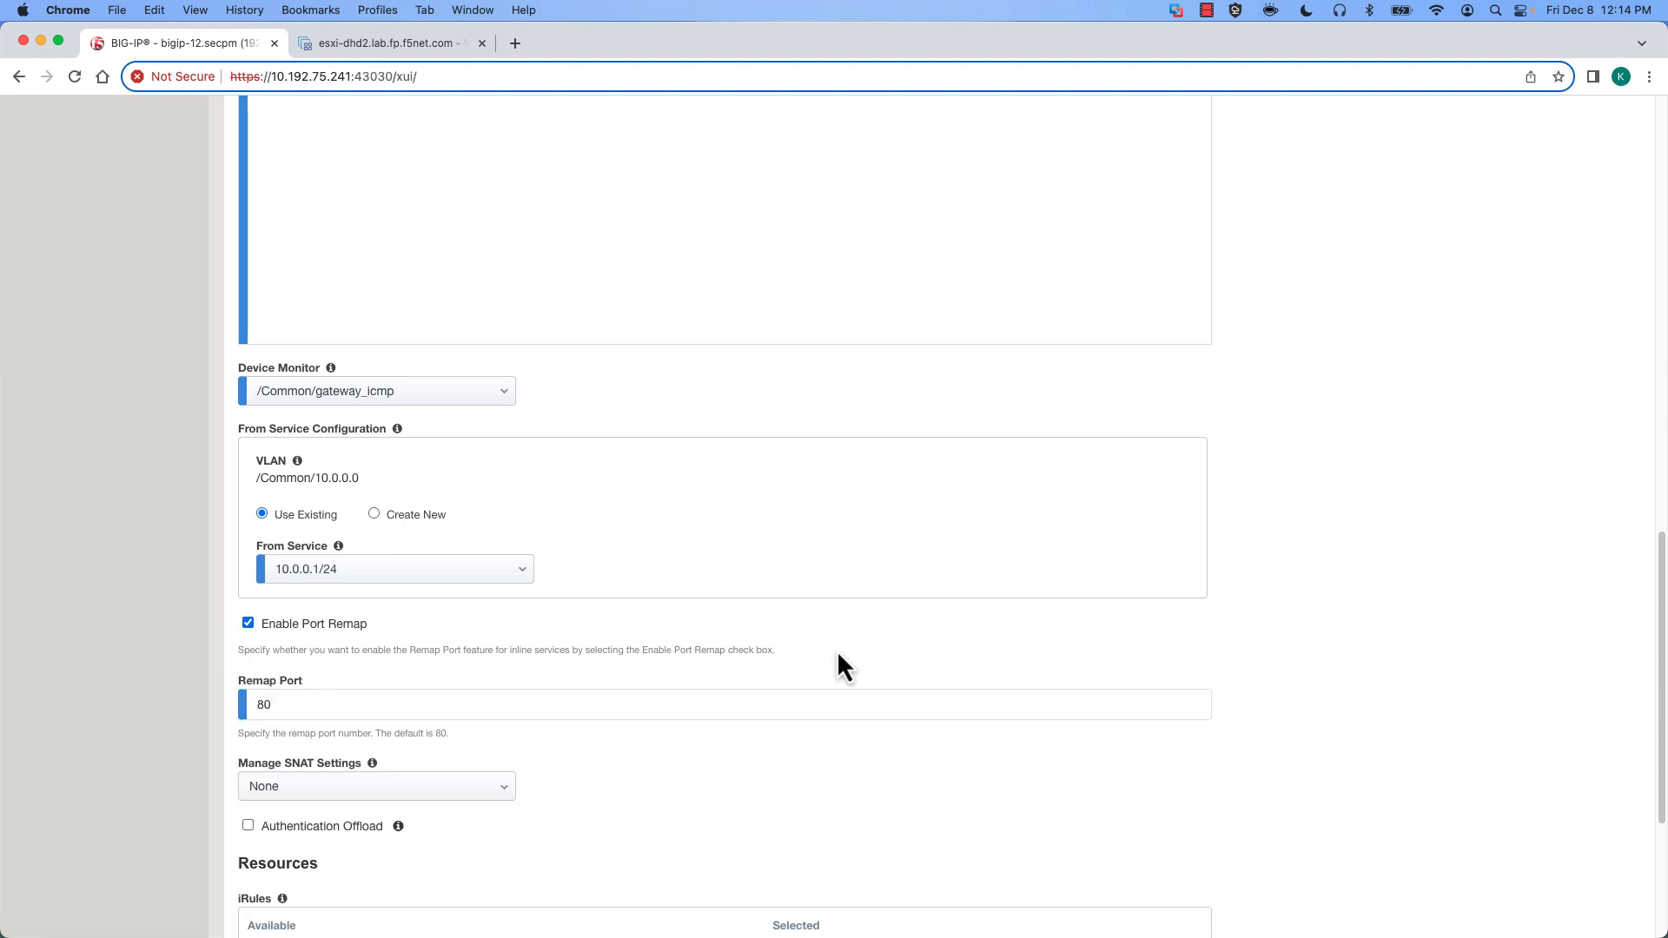
Keep the SNAT setting at None and save the proxy service settings to continue to the service chain list
{"action": "scroll", "coordinate": [904, 648], "scroll_direction": "down", "scroll_amount": 1}
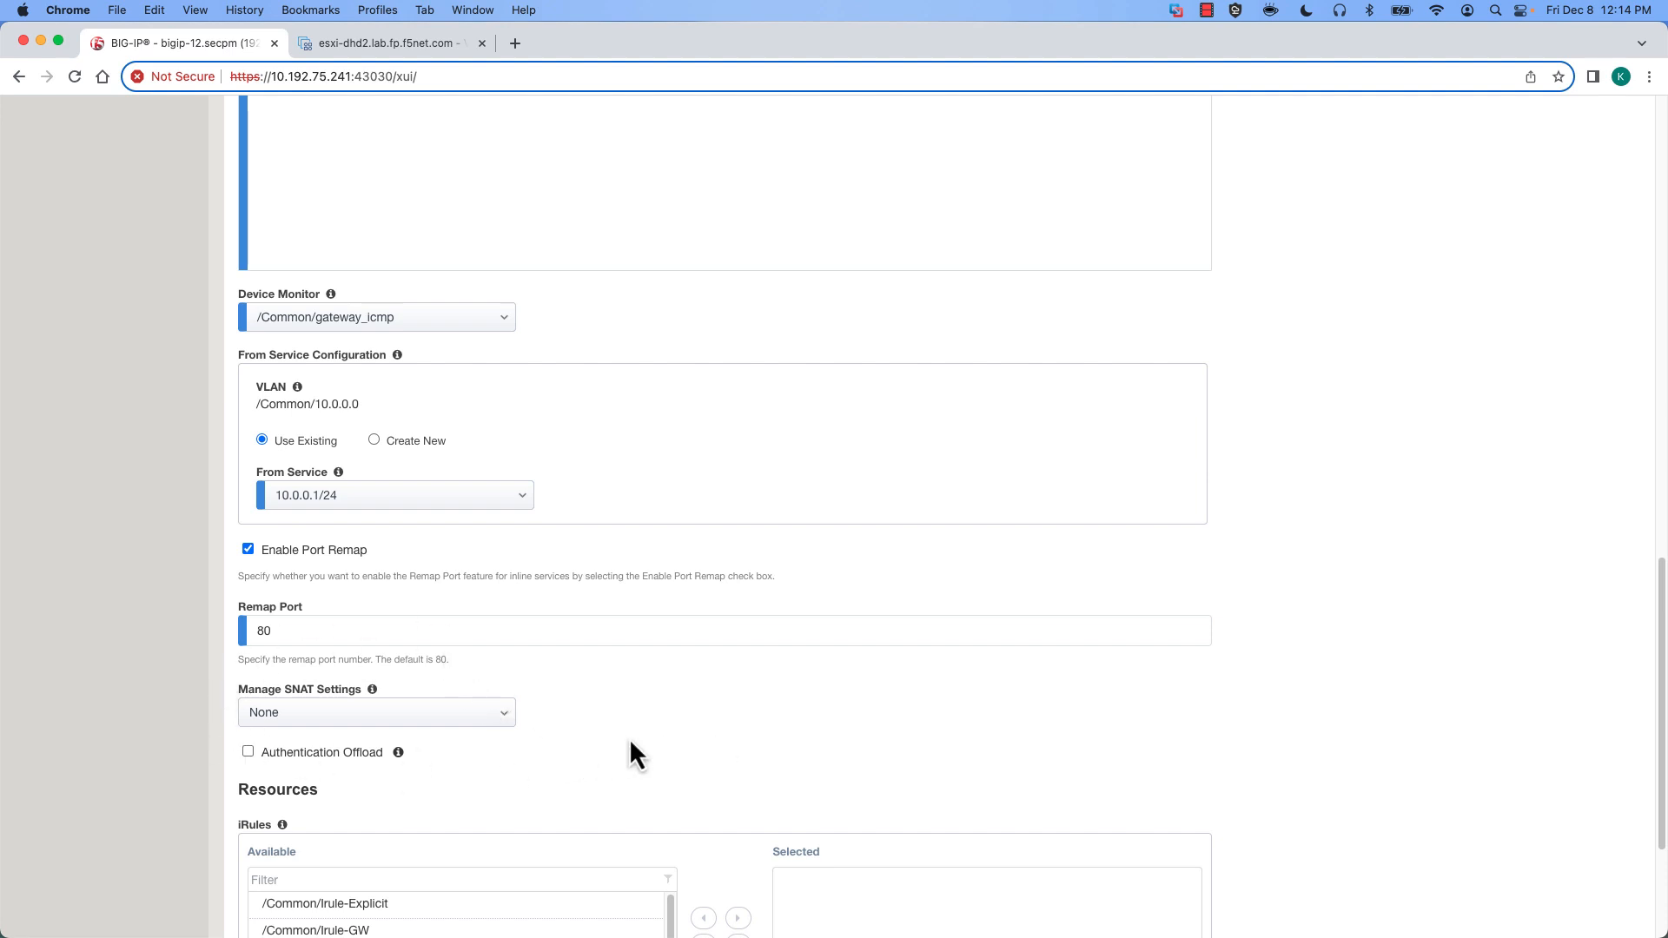
{"action": "left_click", "coordinate": [504, 719]}
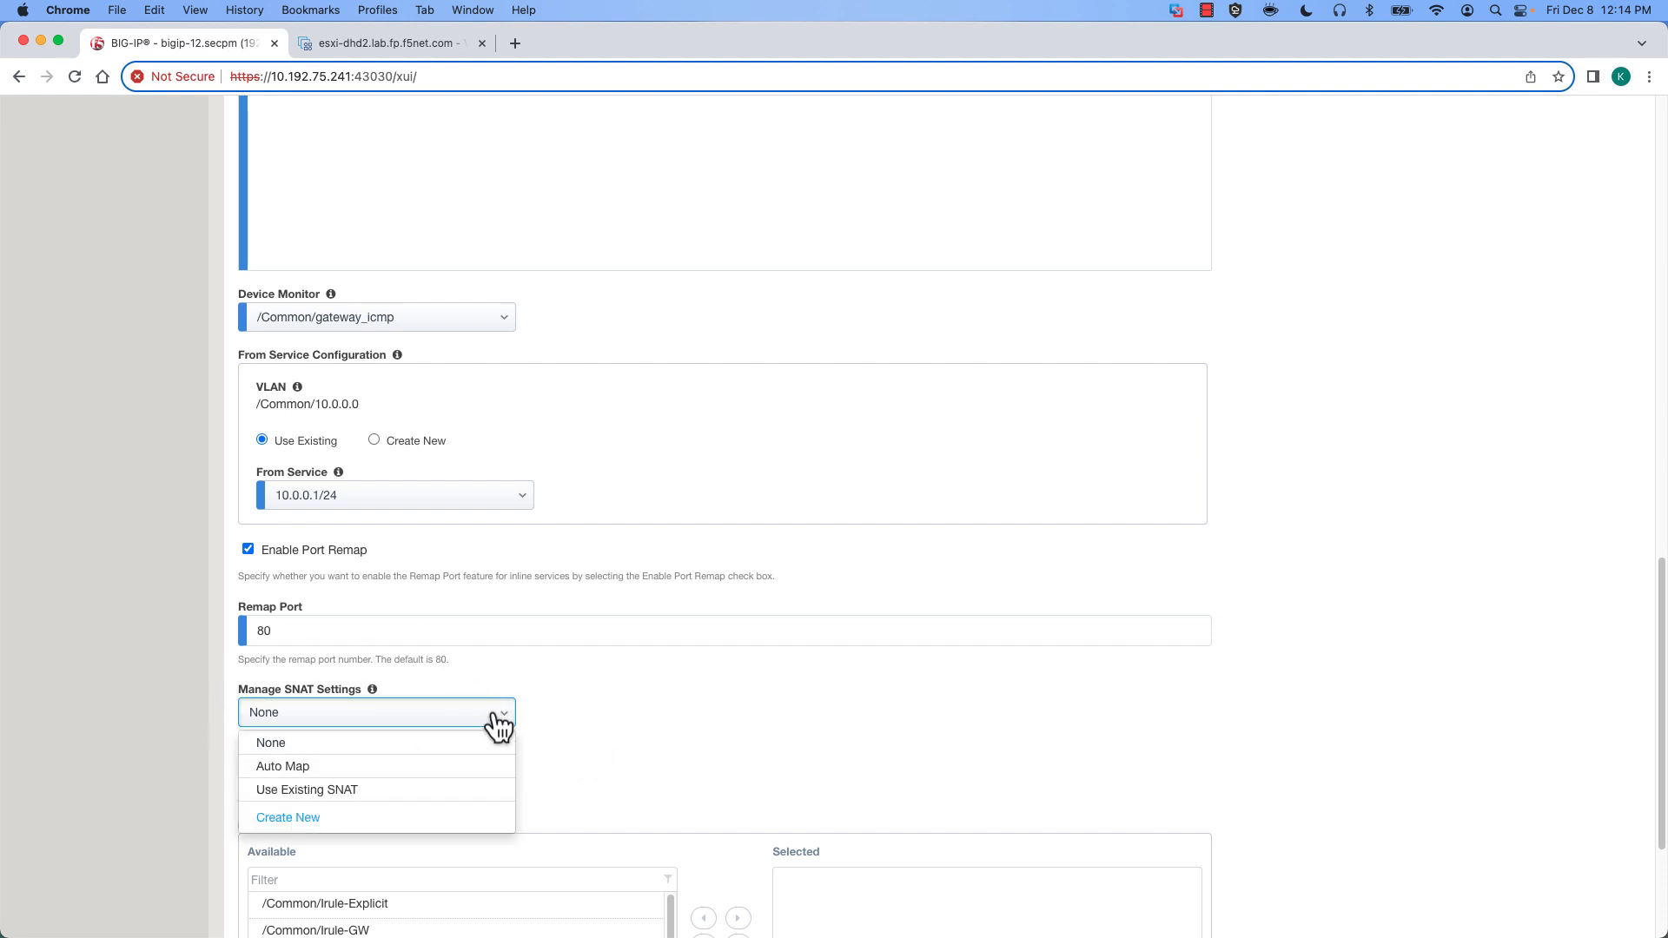
{"action": "left_click", "coordinate": [627, 718]}
{"action": "scroll", "coordinate": [1470, 718], "scroll_direction": "down", "scroll_amount": 5}
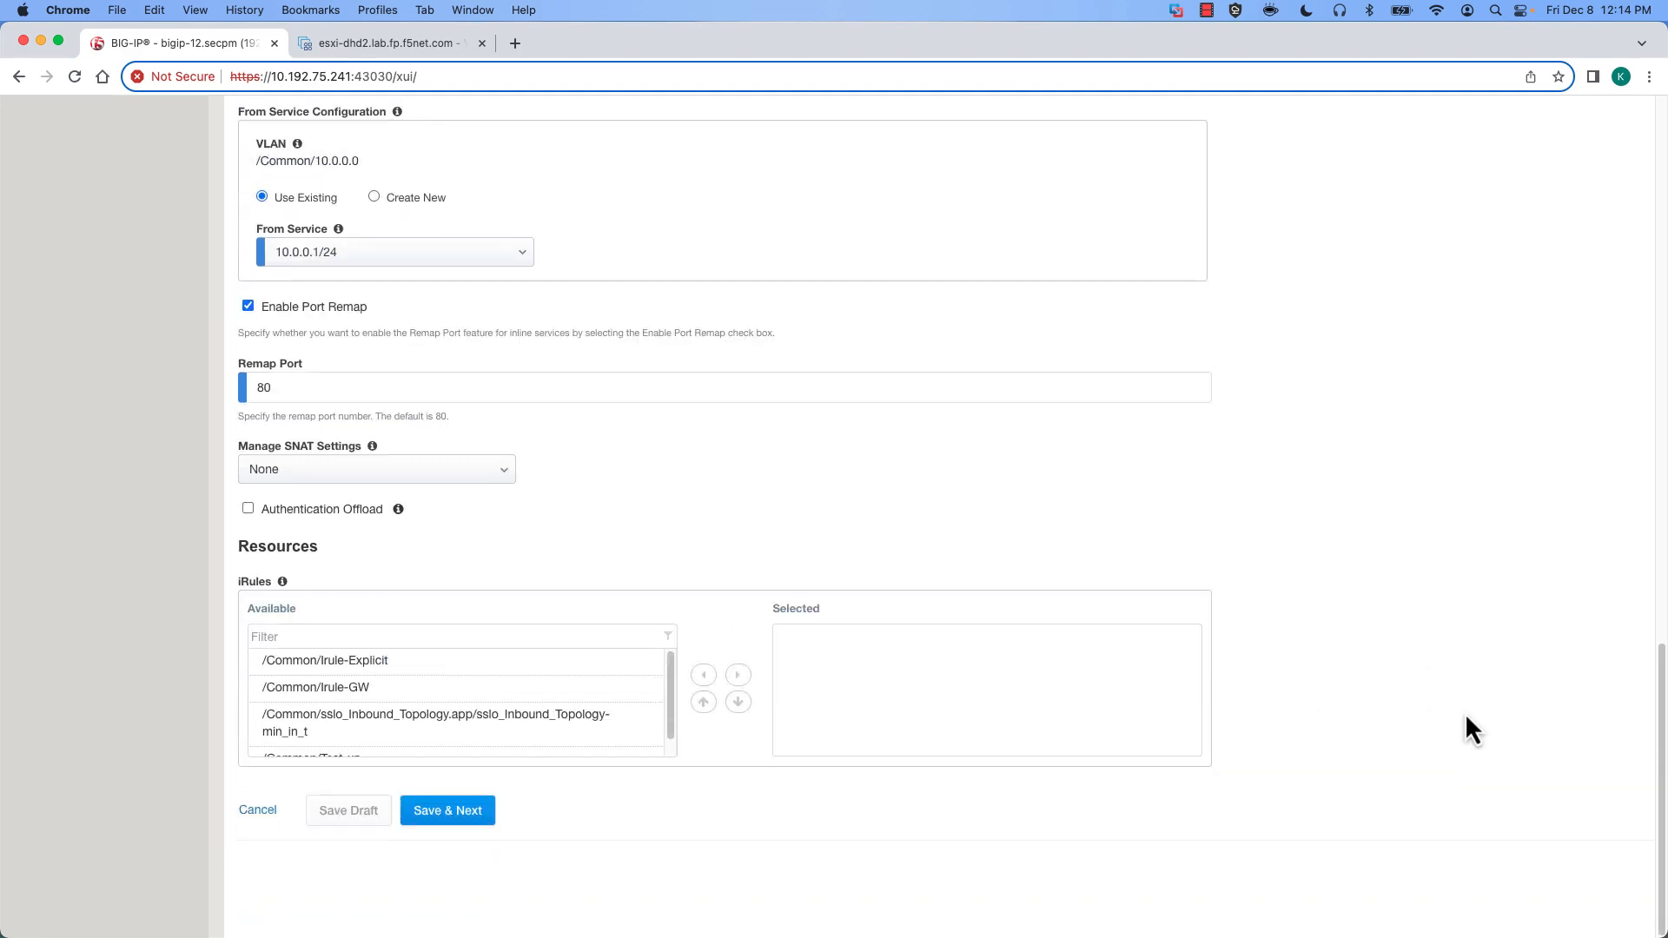
{"action": "left_click", "coordinate": [461, 811]}
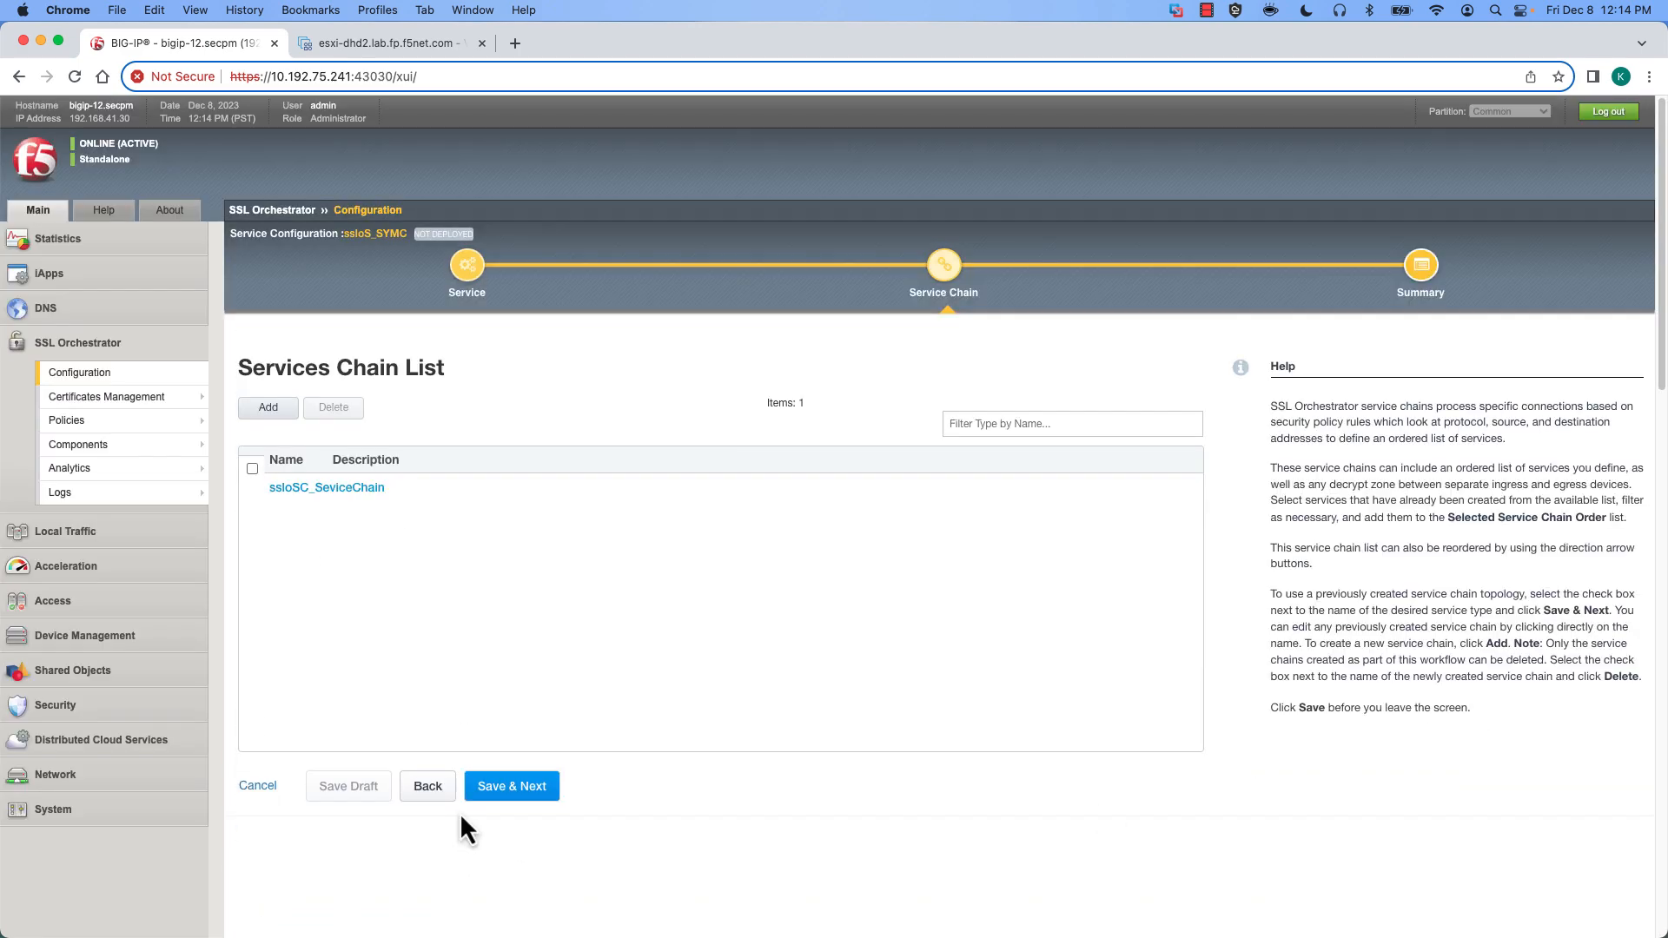
Add the ssloS_SYMC service to the ssloSC_SeviceChain service chain and save the chain despite its use by the security policy
{"action": "left_click", "coordinate": [358, 488]}
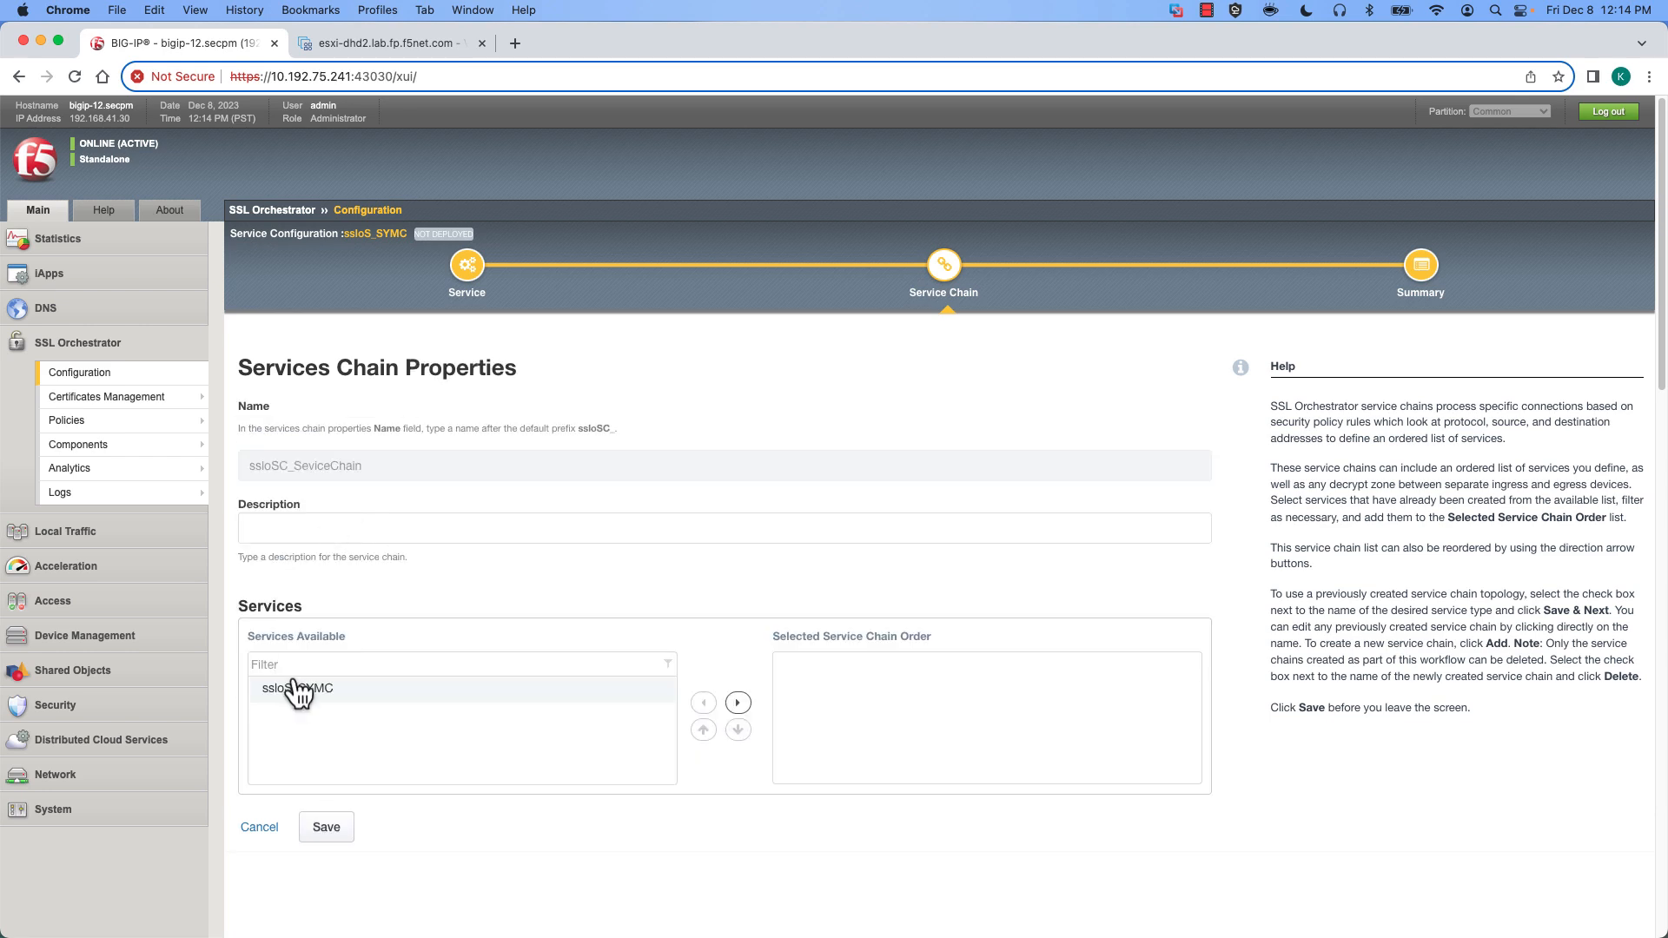
{"action": "left_click", "coordinate": [739, 703]}
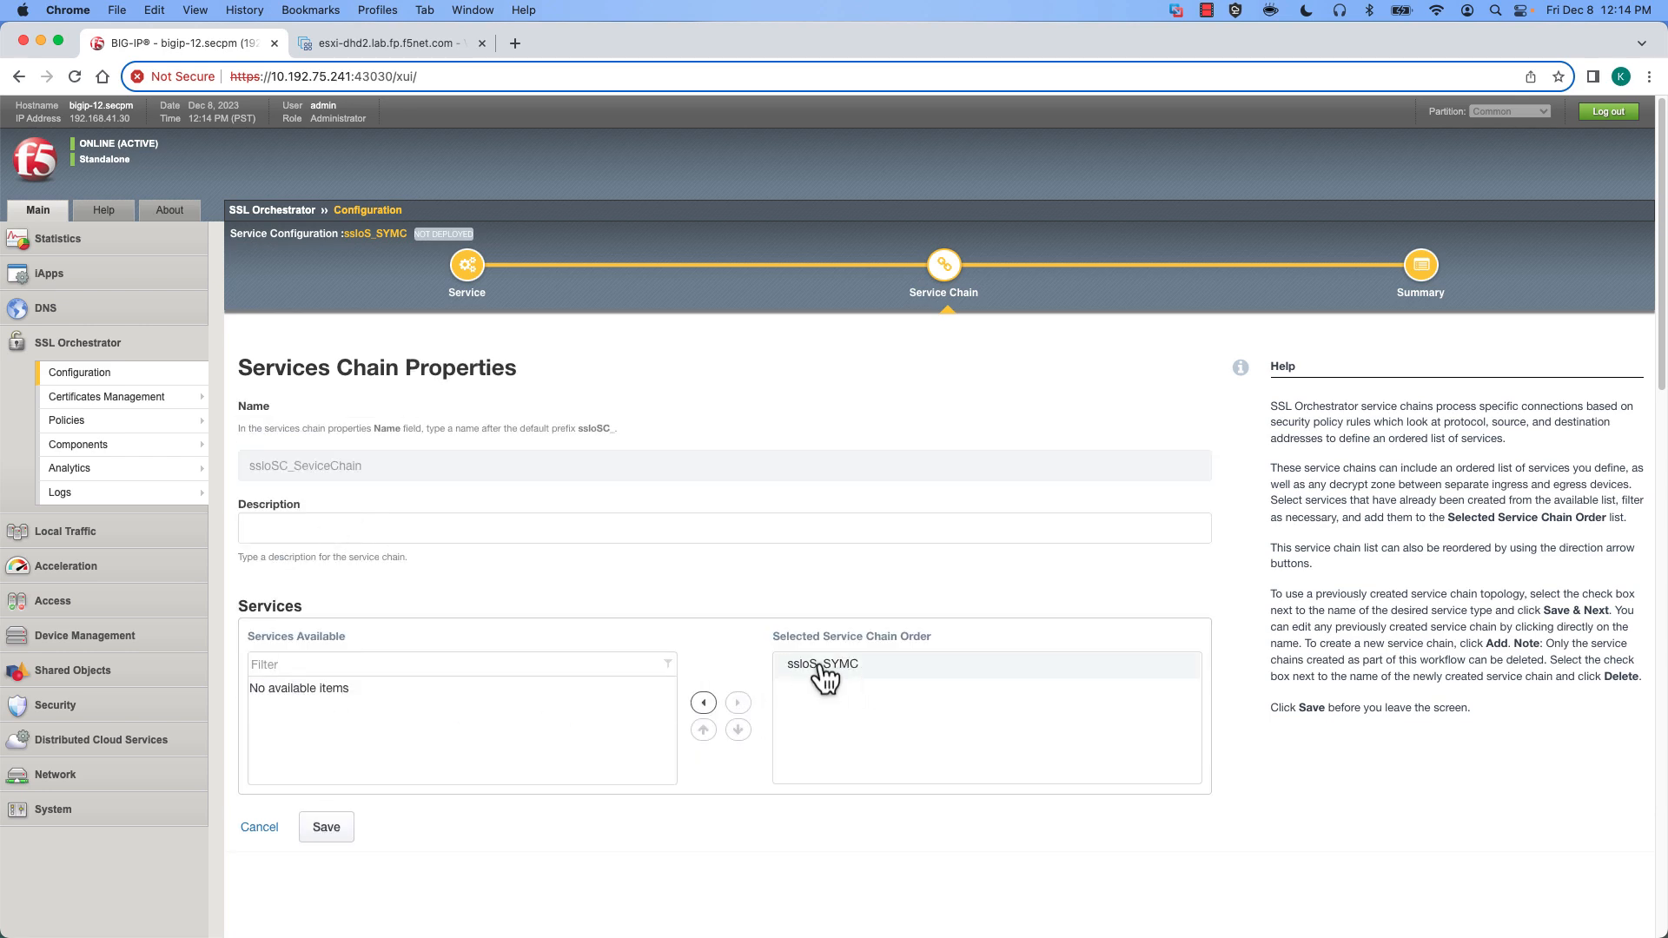
{"action": "left_click", "coordinate": [326, 826]}
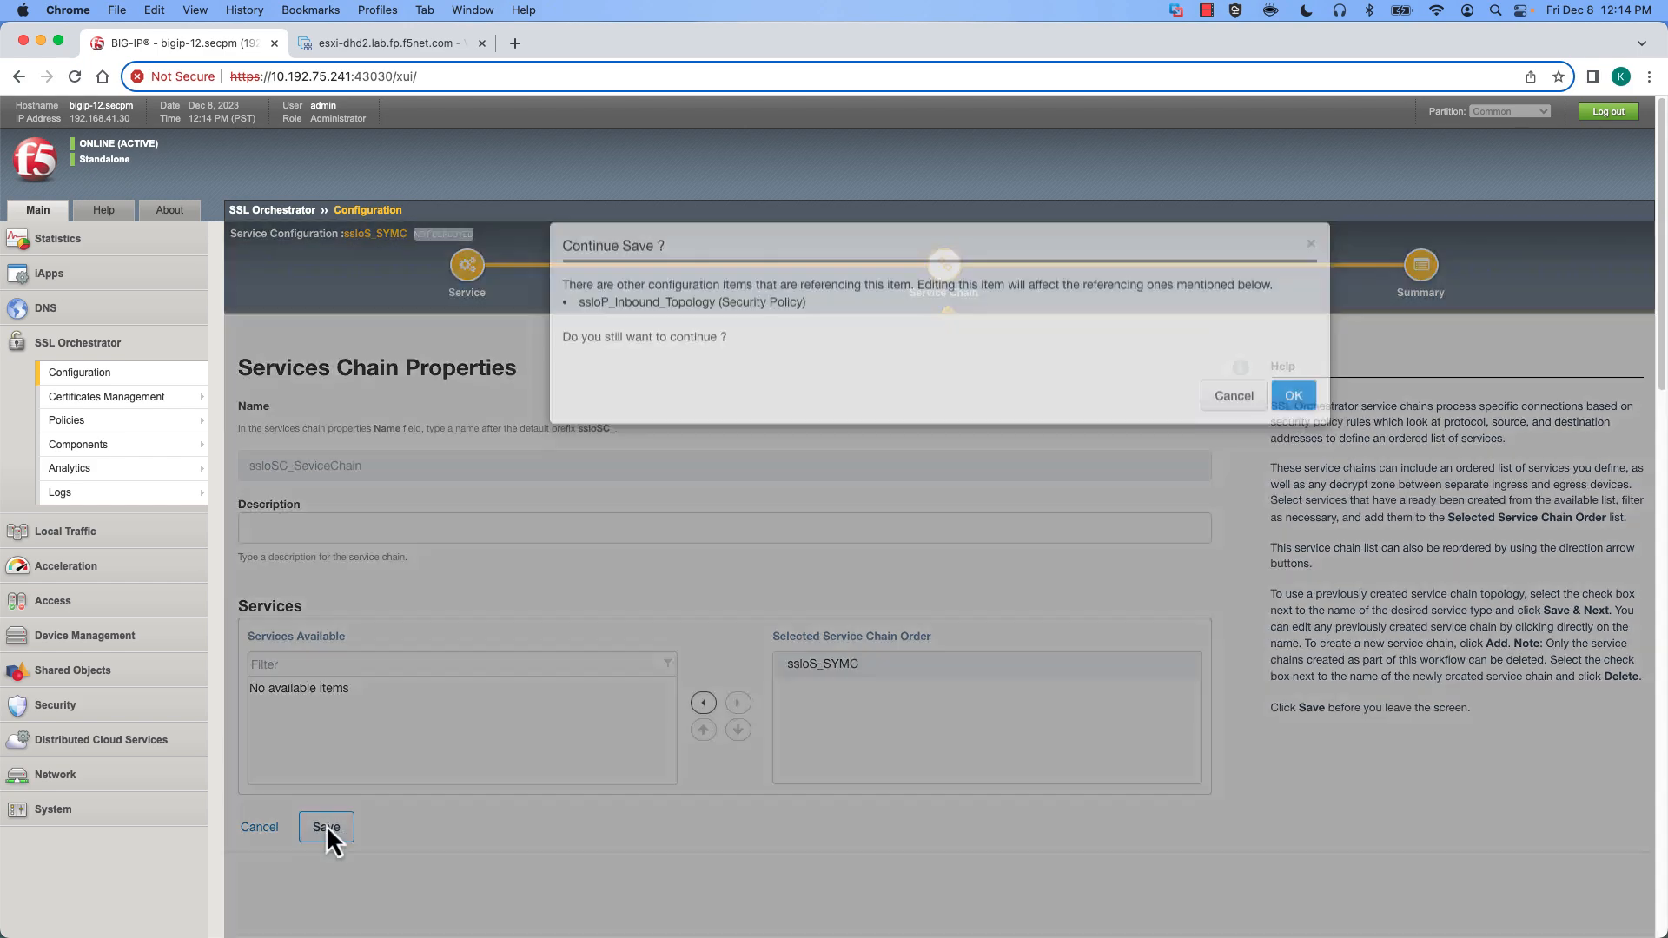
{"action": "left_click", "coordinate": [1294, 421]}
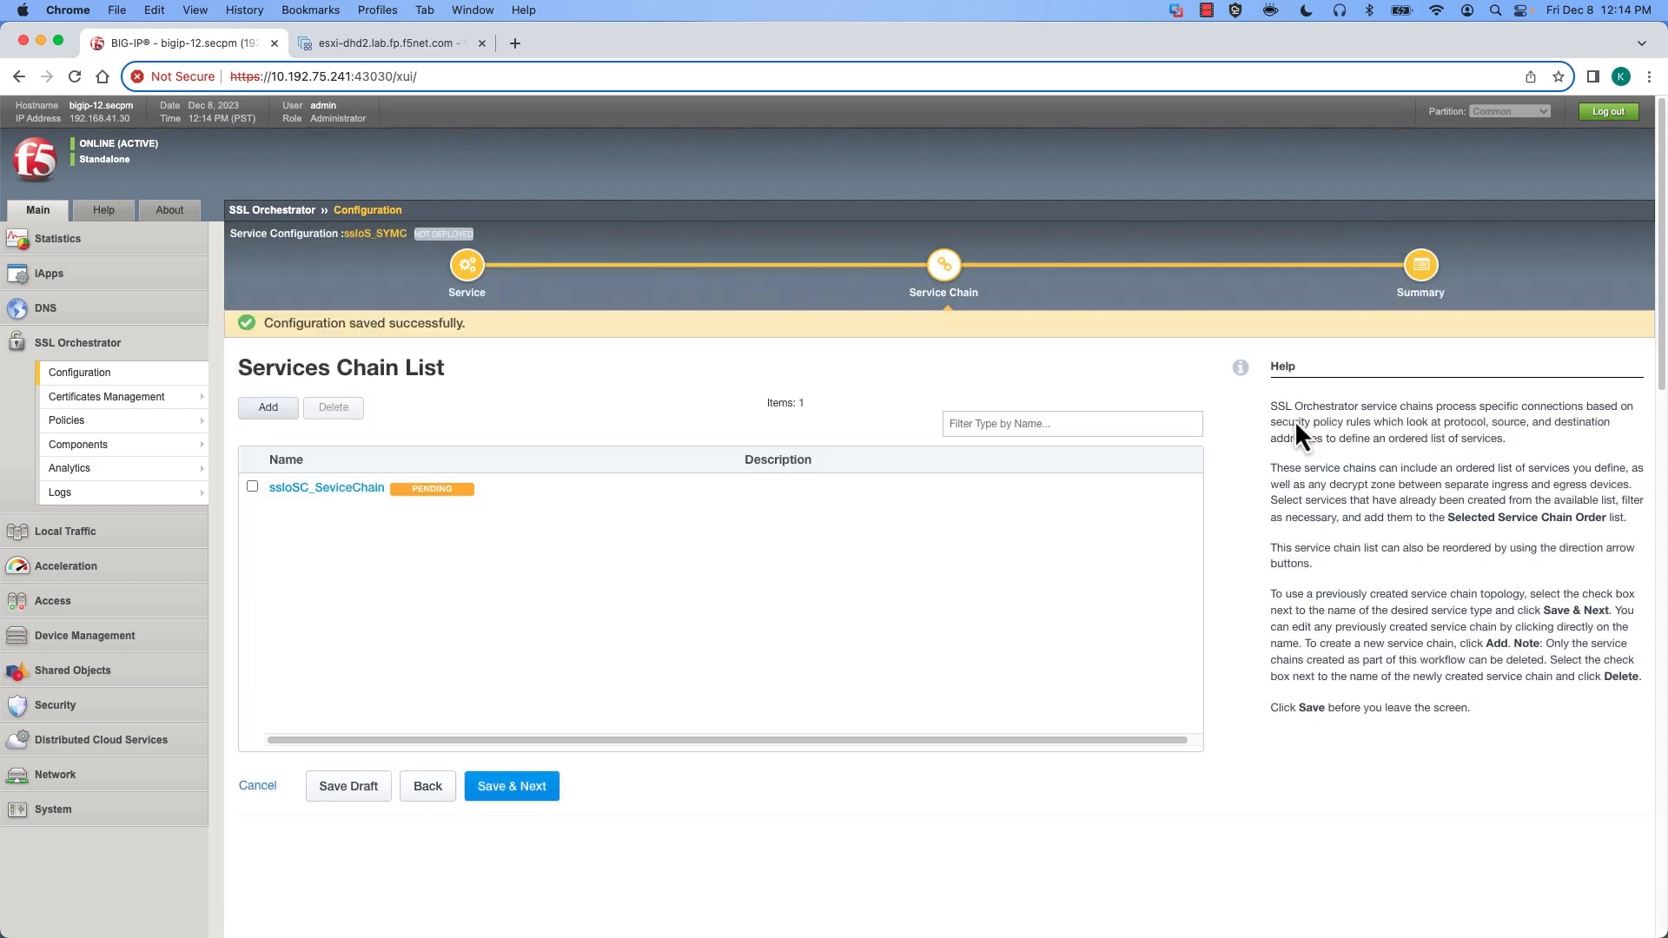
Deploy the ssloS_SYMC service with its service chain, and show its pool member status in the list of services
{"action": "left_click", "coordinate": [512, 786]}
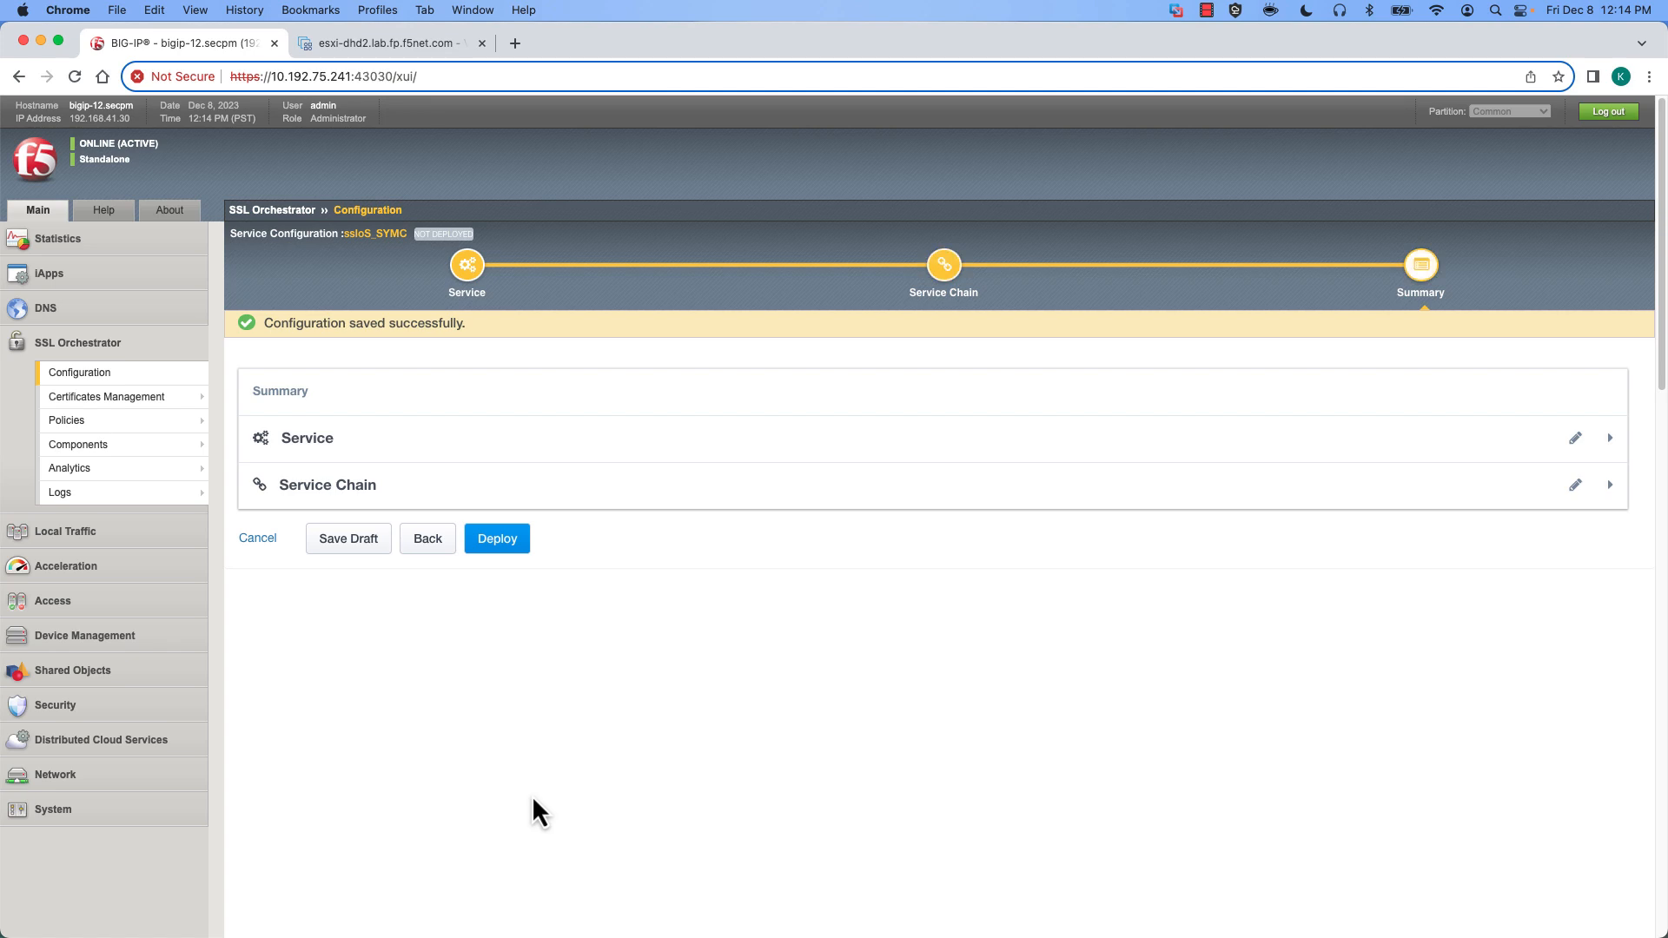
{"action": "left_click", "coordinate": [494, 542]}
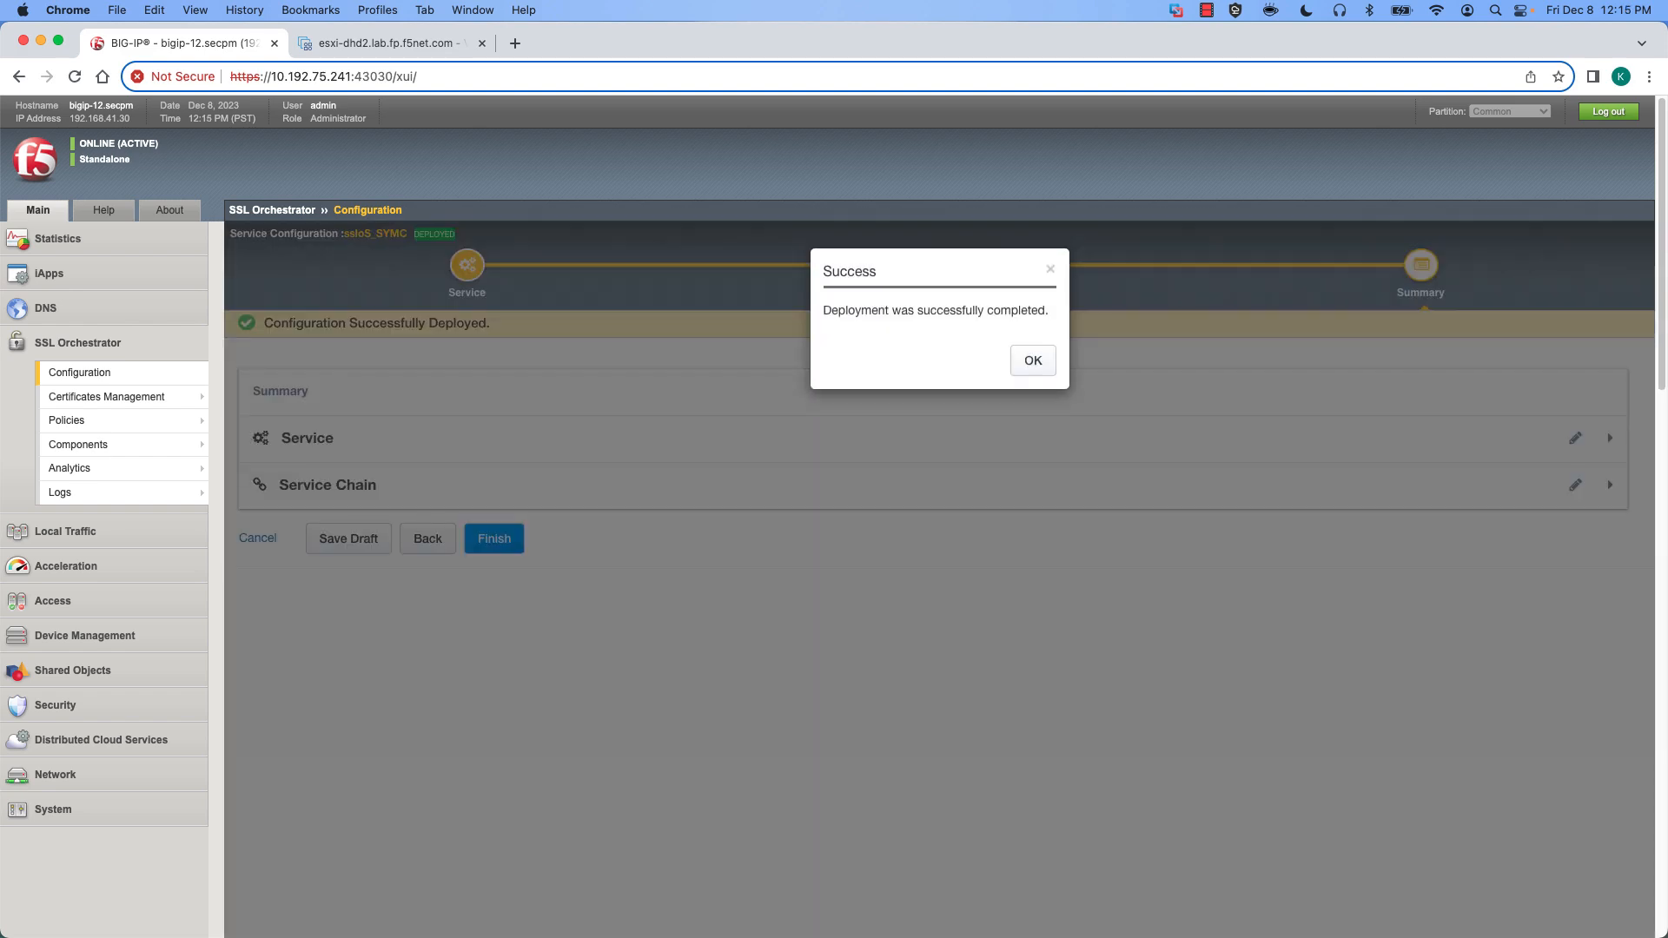
{"action": "left_click", "coordinate": [1032, 363]}
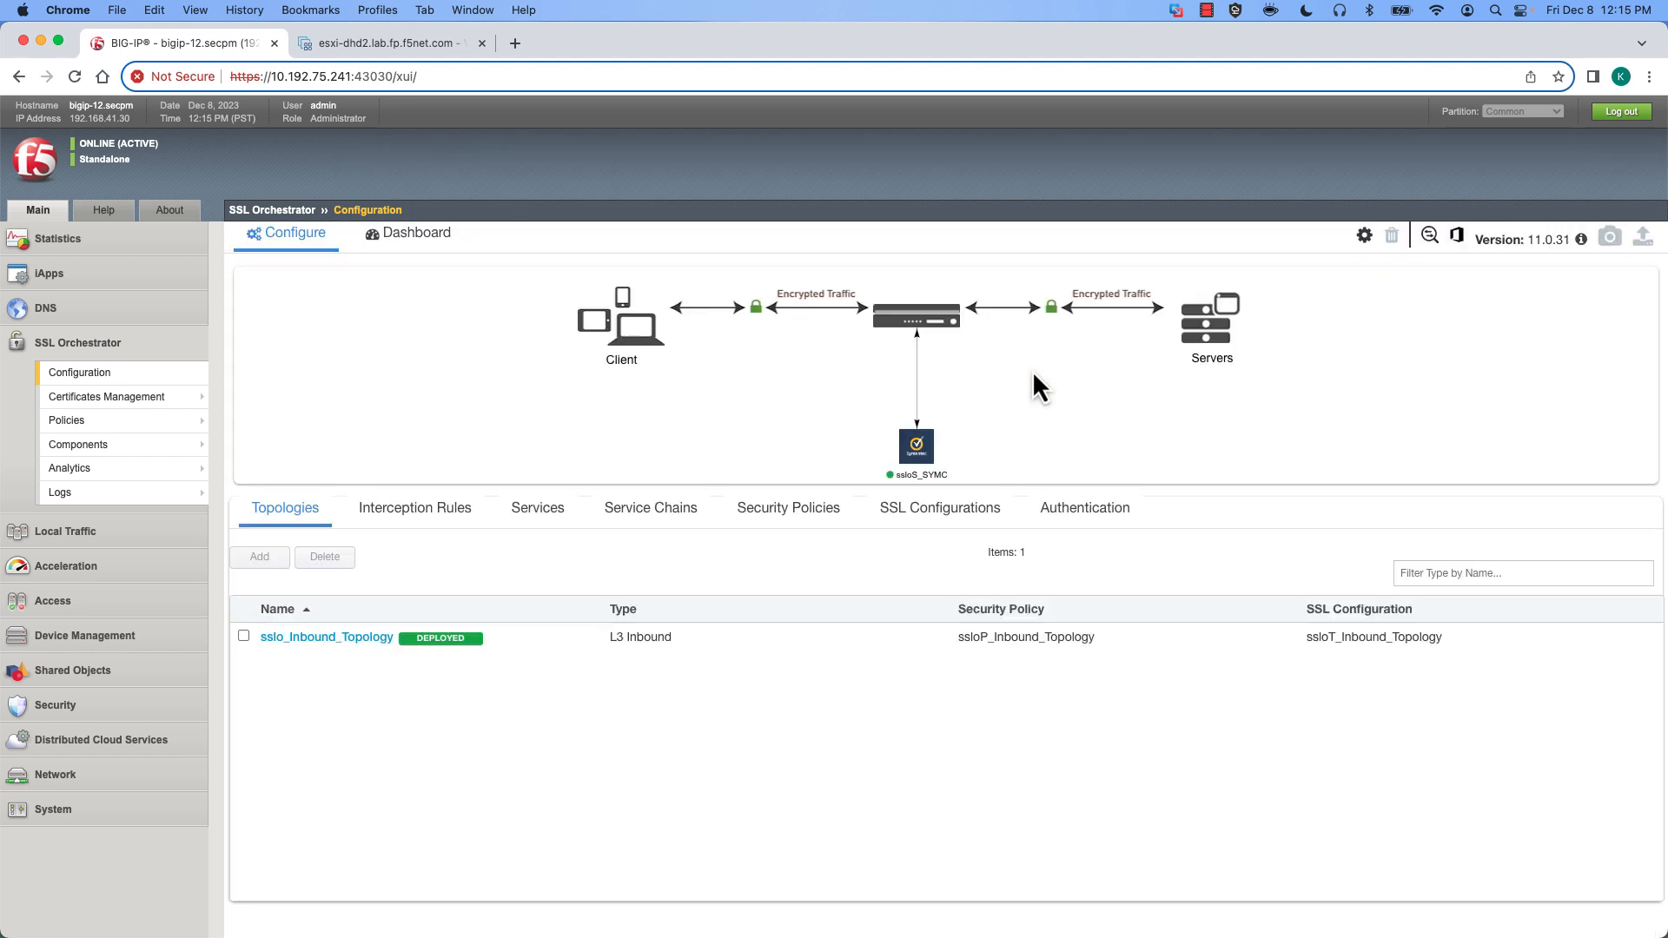
{"action": "left_click", "coordinate": [531, 509]}
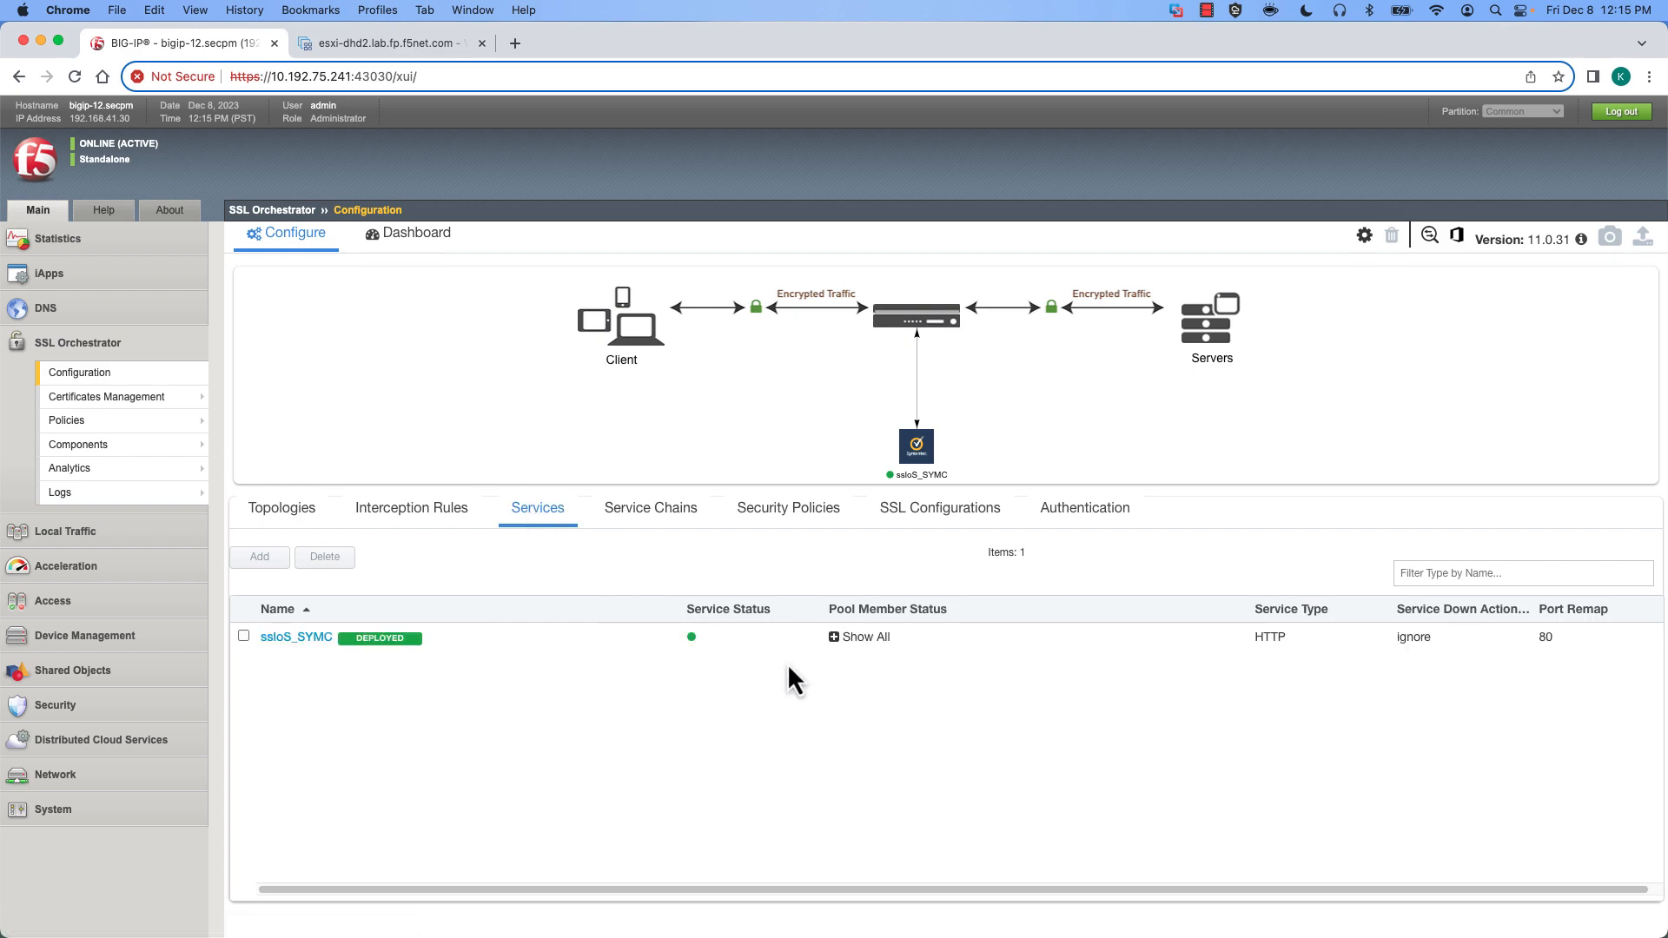
{"action": "left_click", "coordinate": [847, 638]}
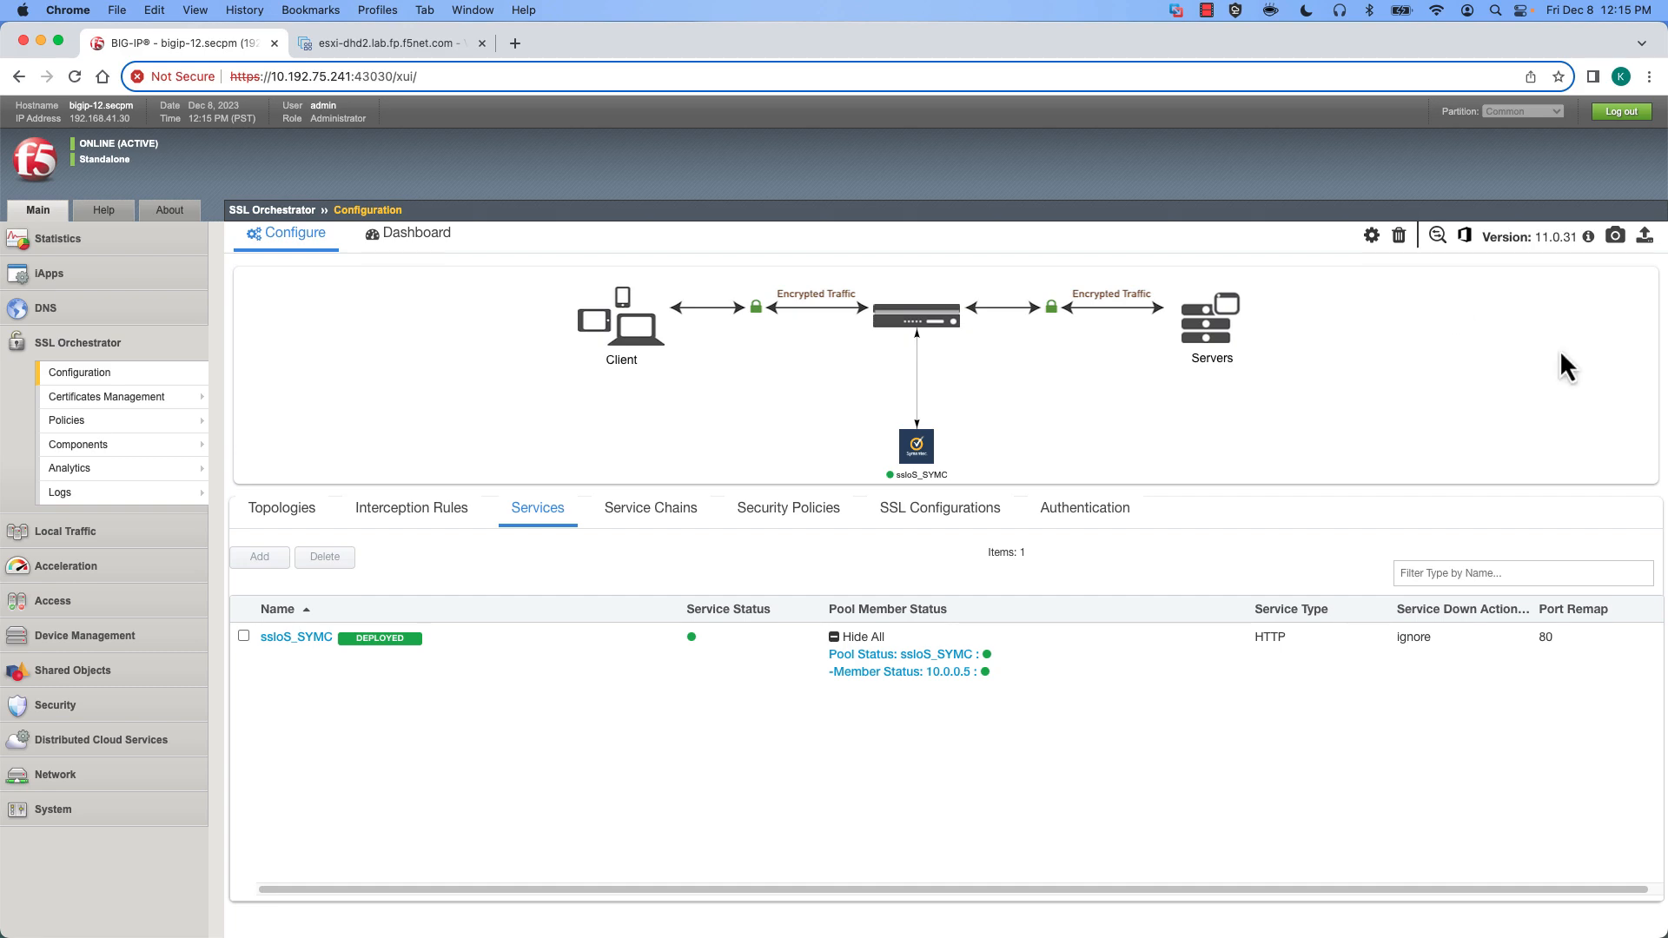
Switch to the Ubuntu-Client console on the ESXi host and reload the DVWA login page at 172.16.0.5
{"action": "left_click", "coordinate": [373, 44]}
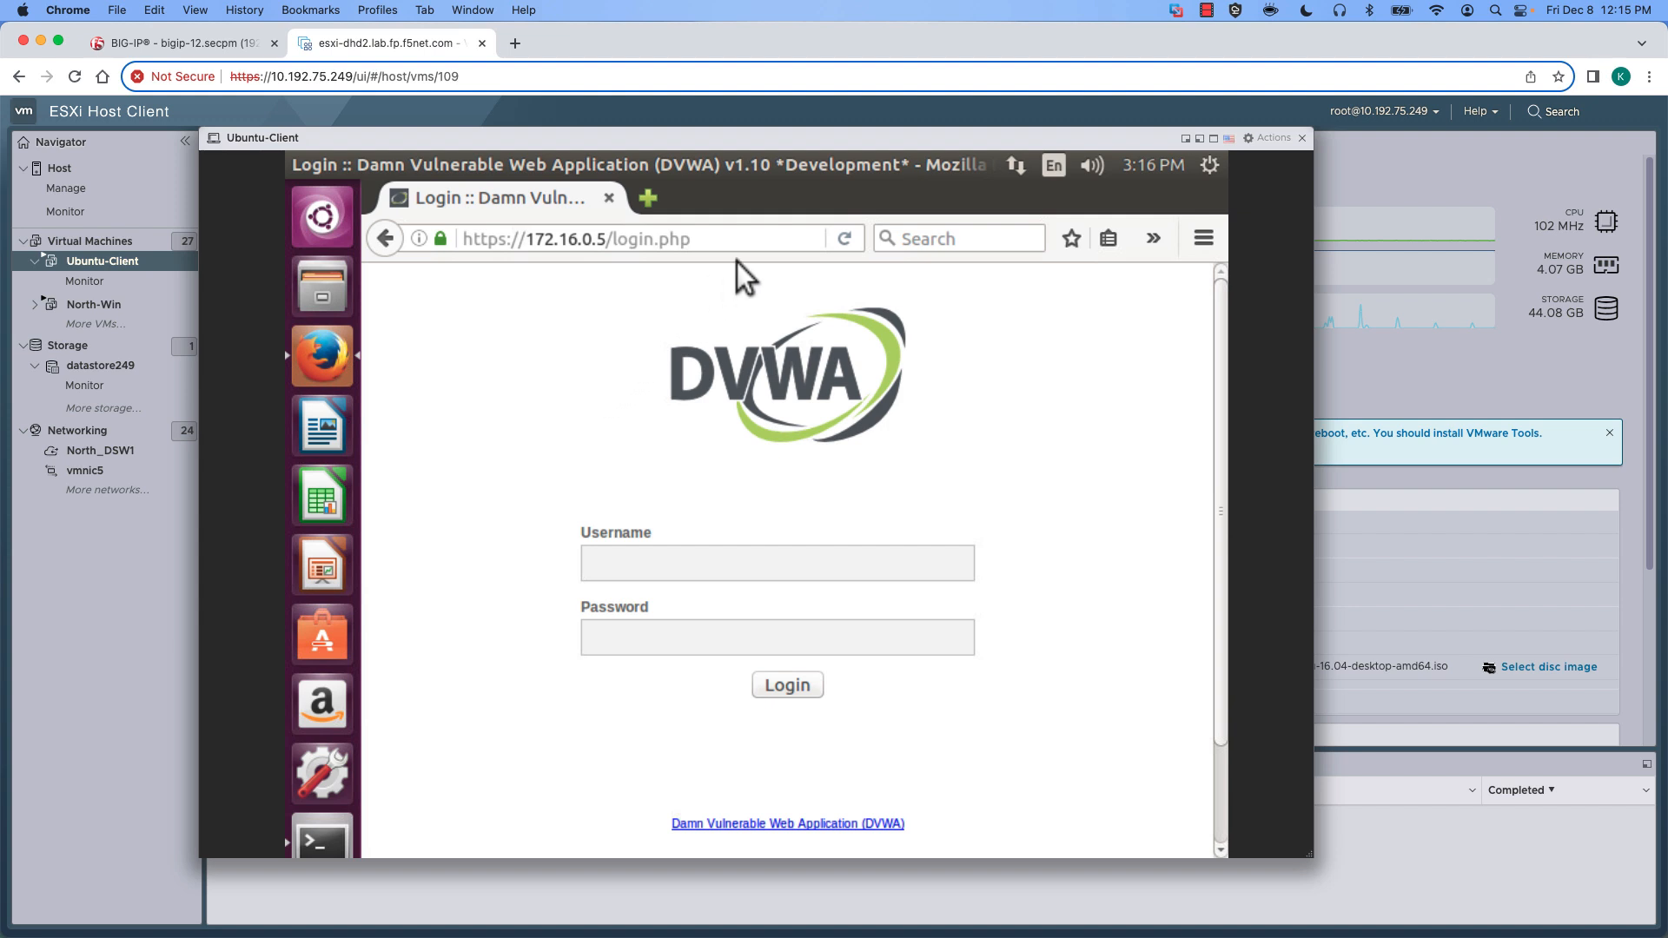
{"action": "left_click", "coordinate": [846, 240]}
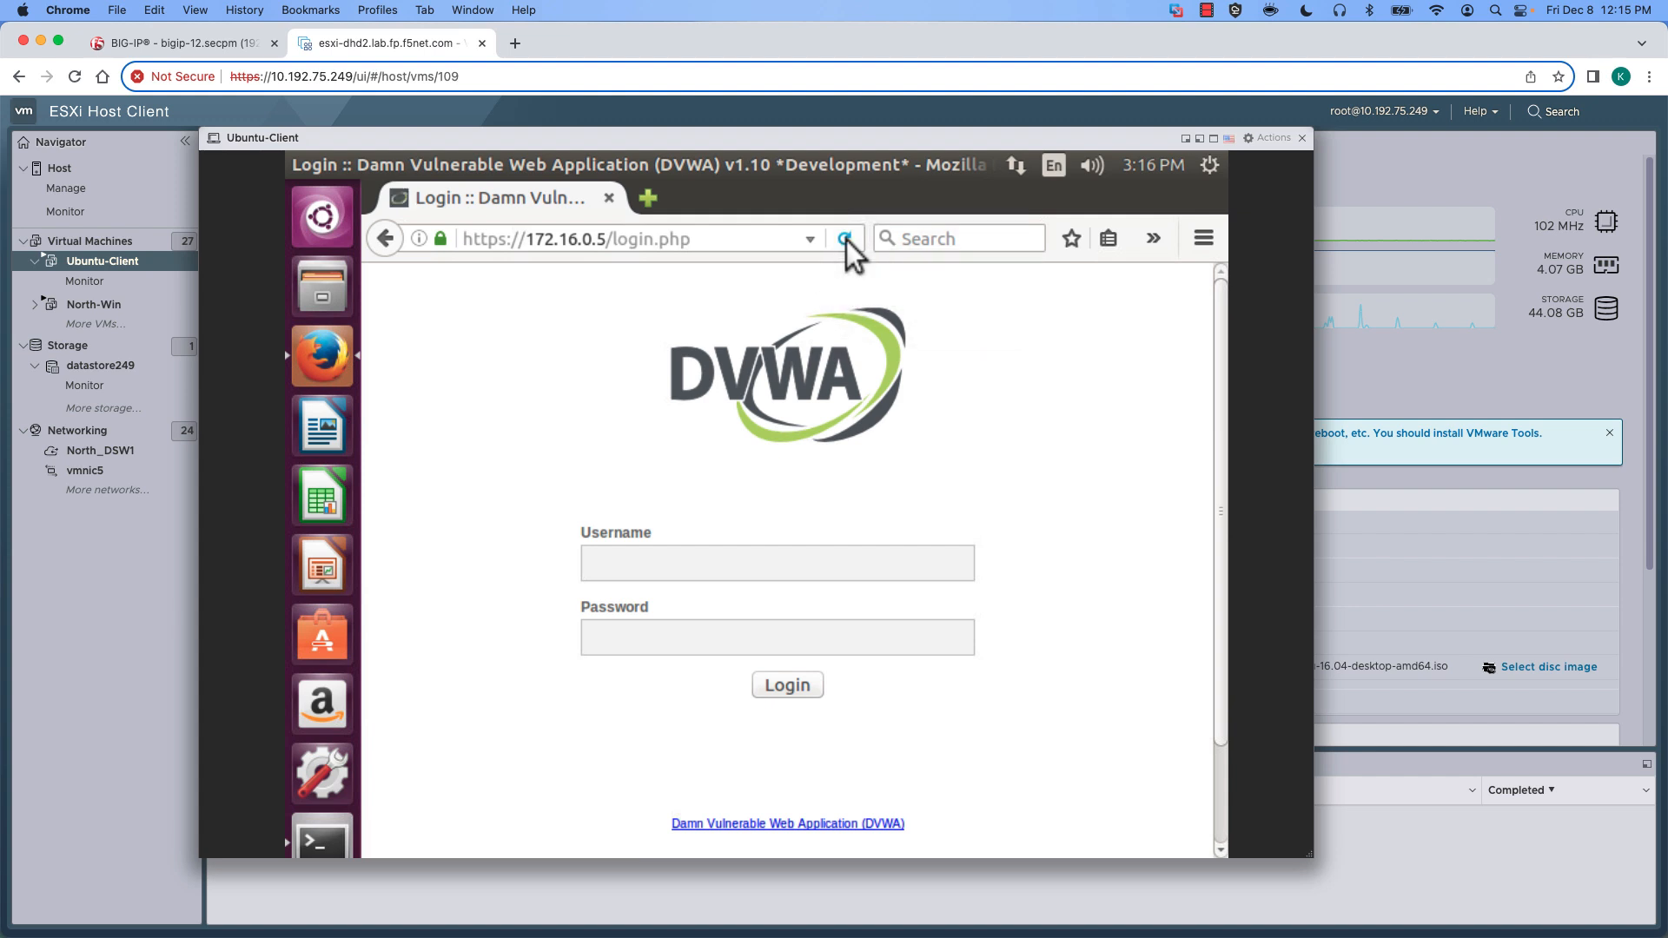